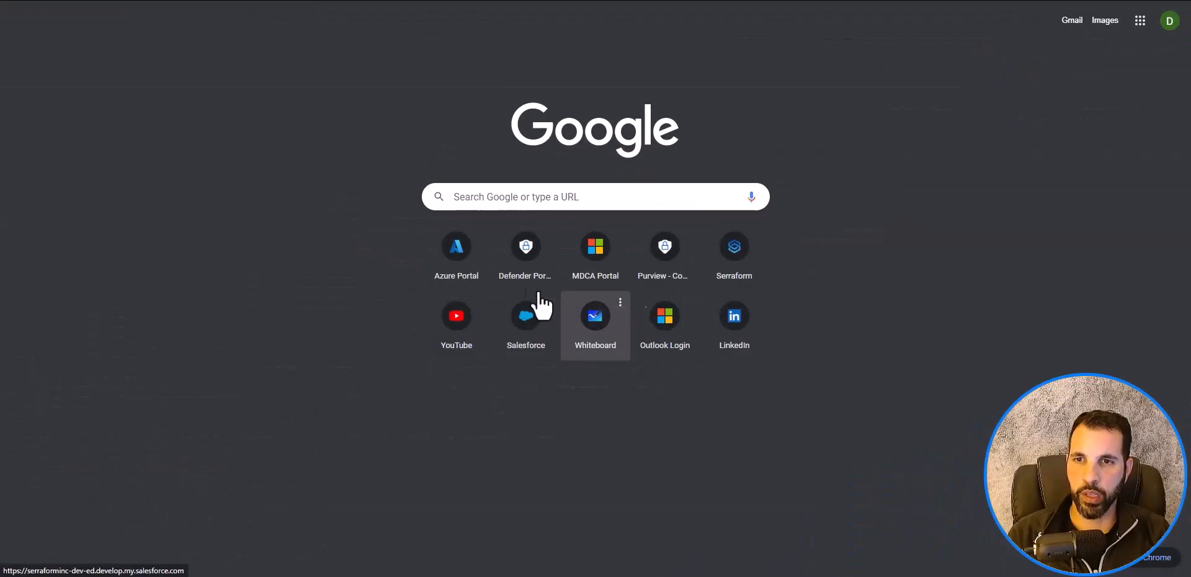
- Sign into the Azure portal with the first listed account
{"action": "left_click", "coordinate": [457, 248]}
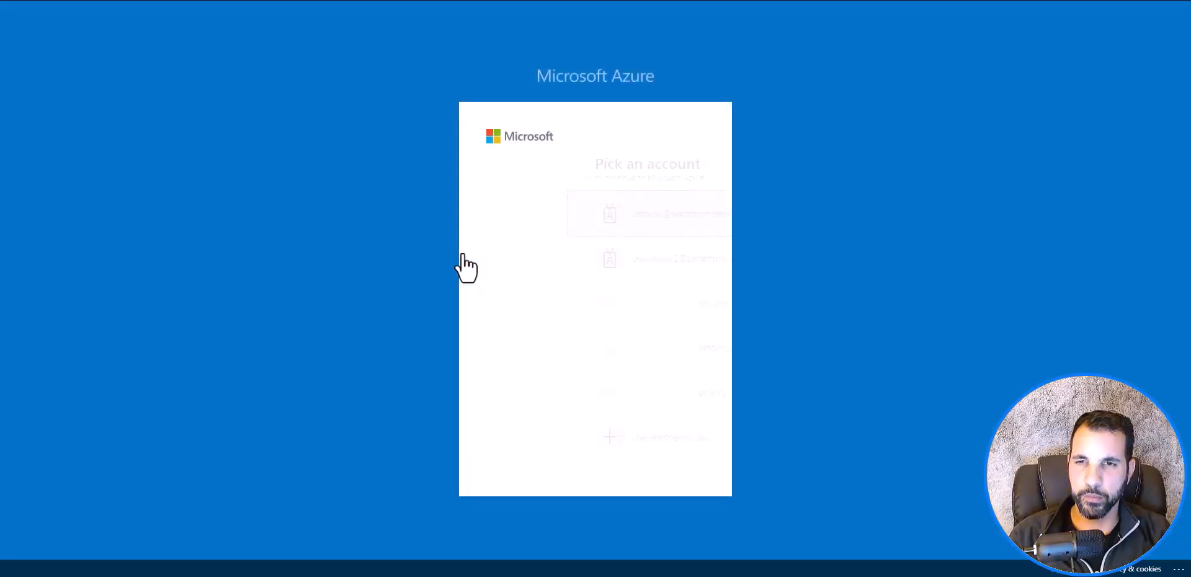
{"action": "left_click", "coordinate": [587, 219]}
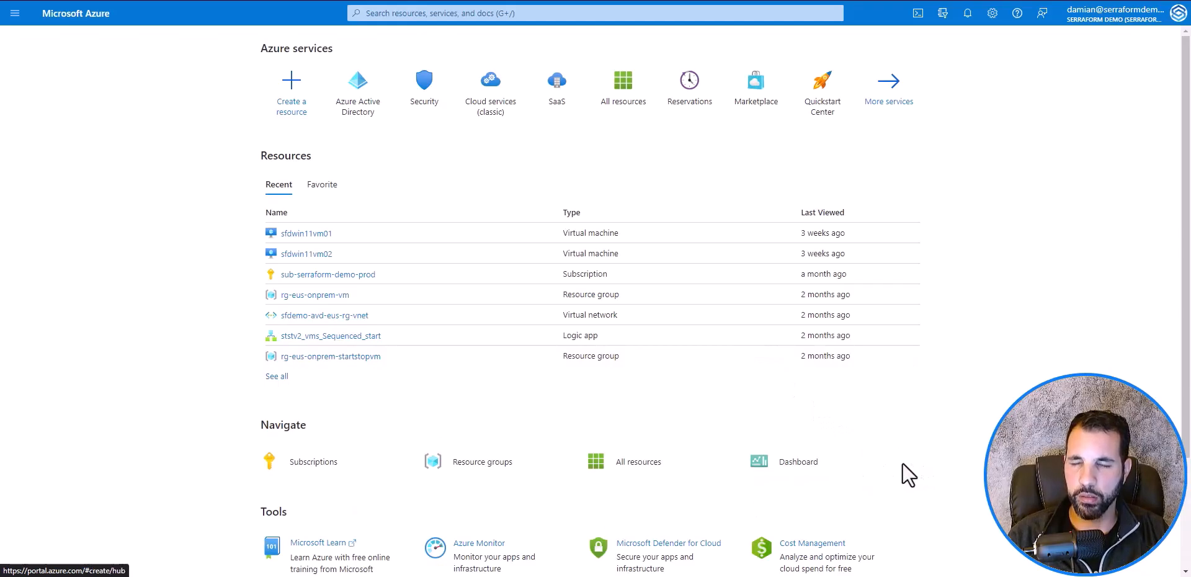
- Reach Azure AD Enterprise applications and start adding a new application from the gallery
{"action": "left_click", "coordinate": [370, 107]}
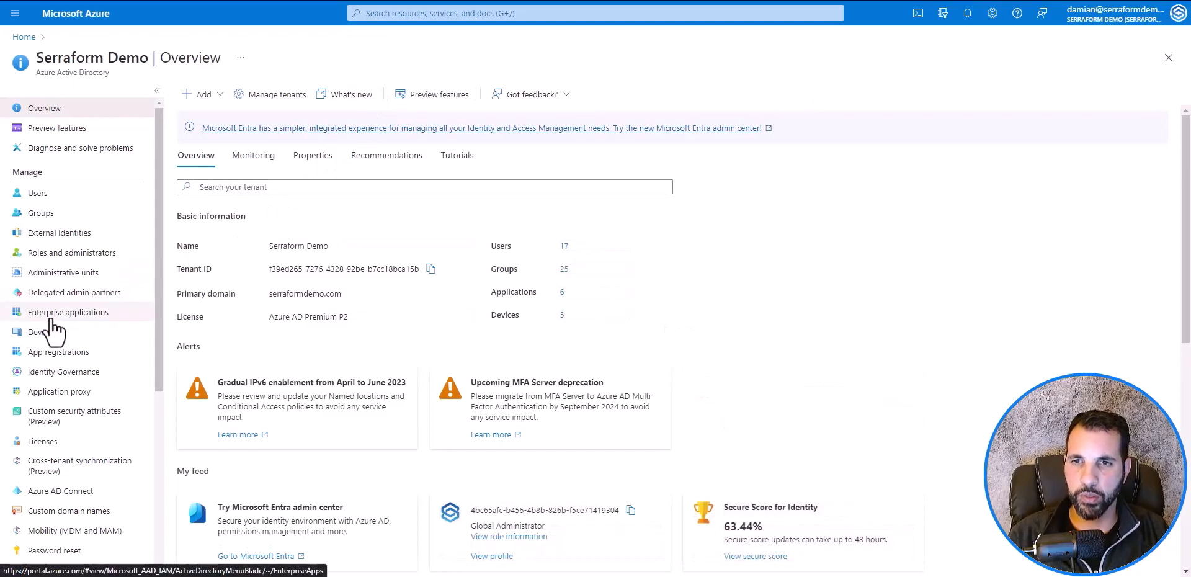
{"action": "left_click", "coordinate": [56, 313]}
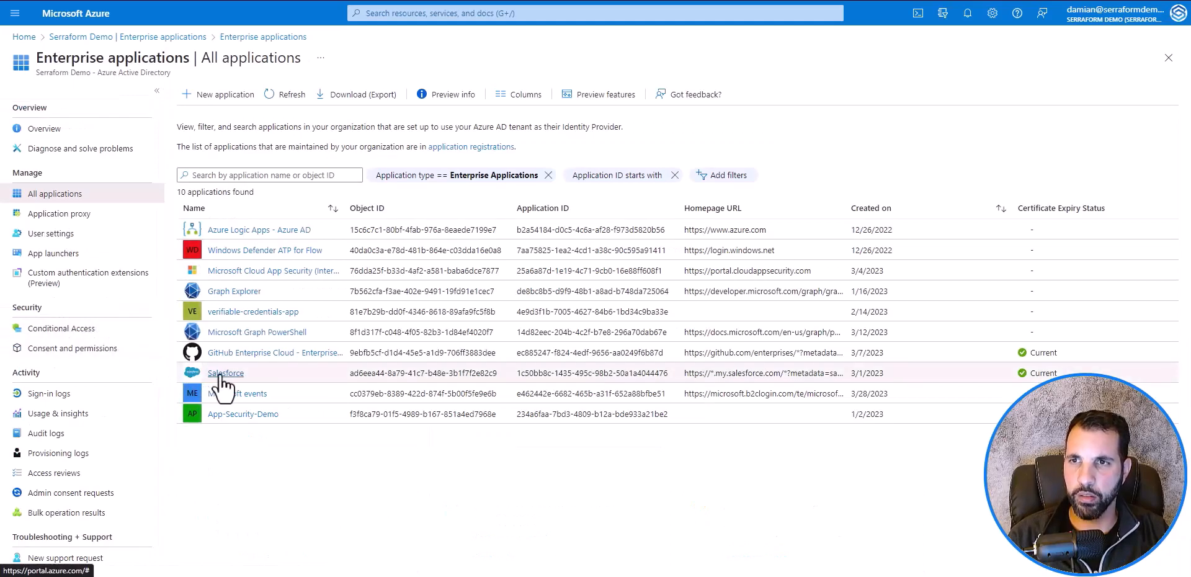
{"action": "left_click", "coordinate": [222, 95]}
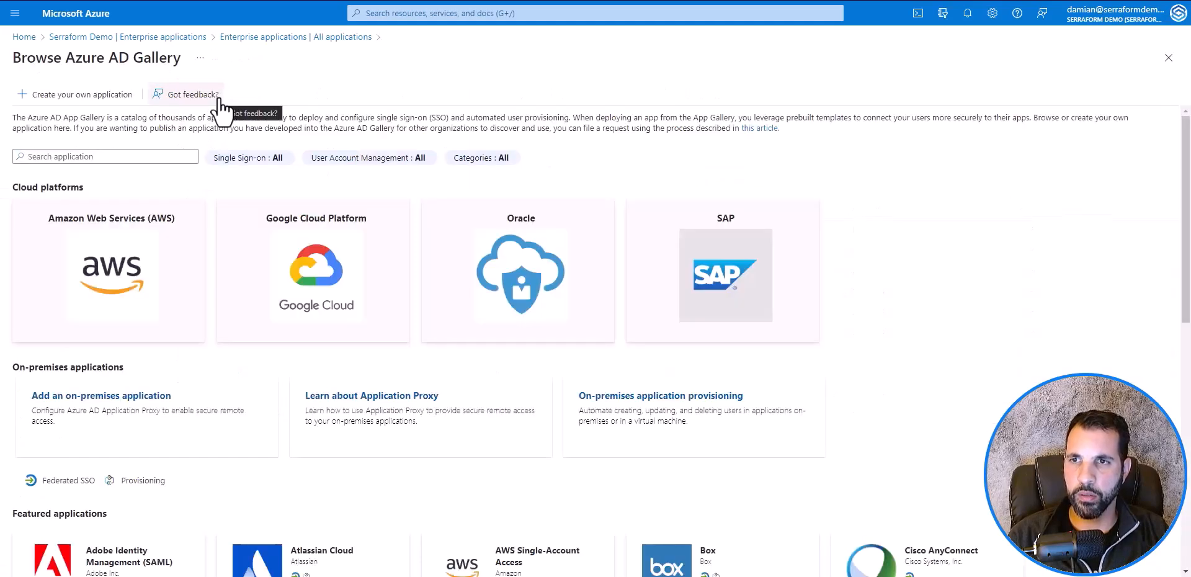
- Search the gallery for 'salesforce', review the Salesforce app details and close without creating
{"action": "left_click", "coordinate": [140, 155]}
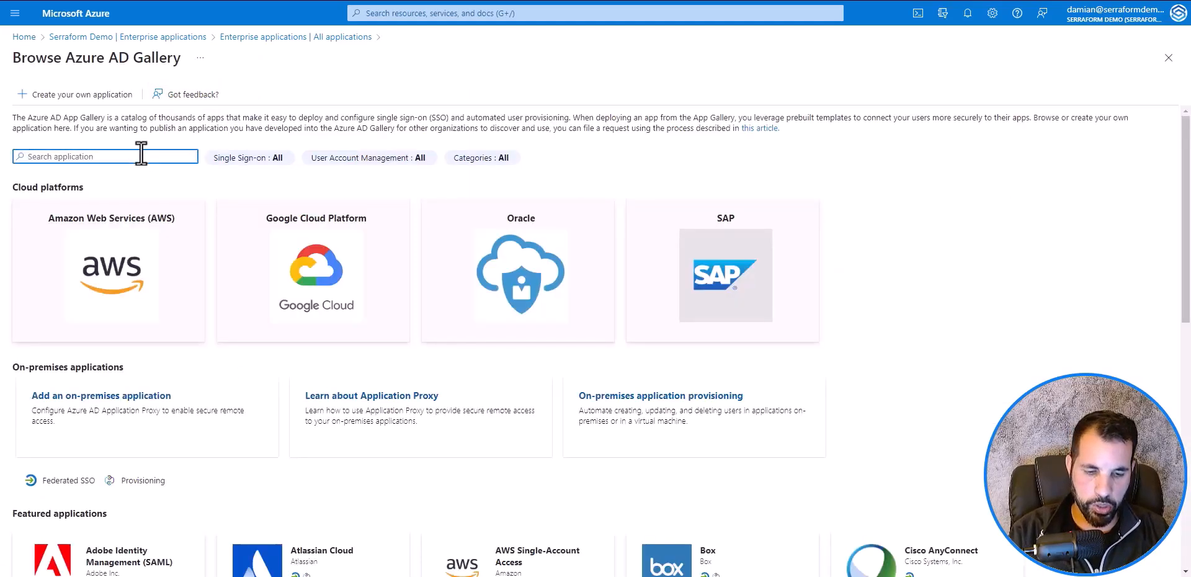
{"action": "type", "text": "salesforce"}
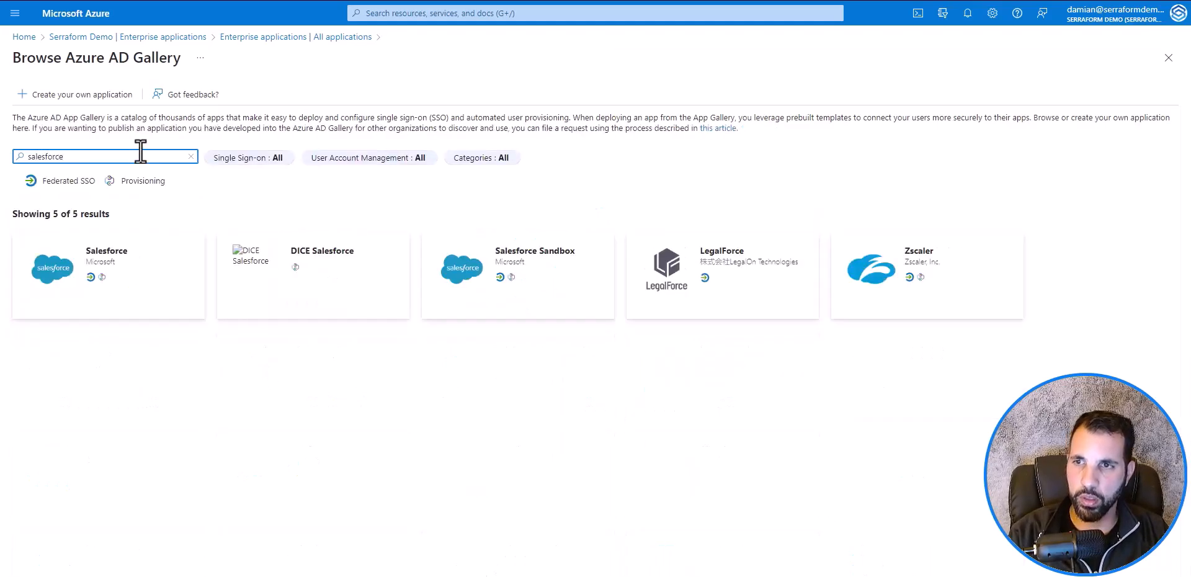
{"action": "left_click", "coordinate": [123, 289]}
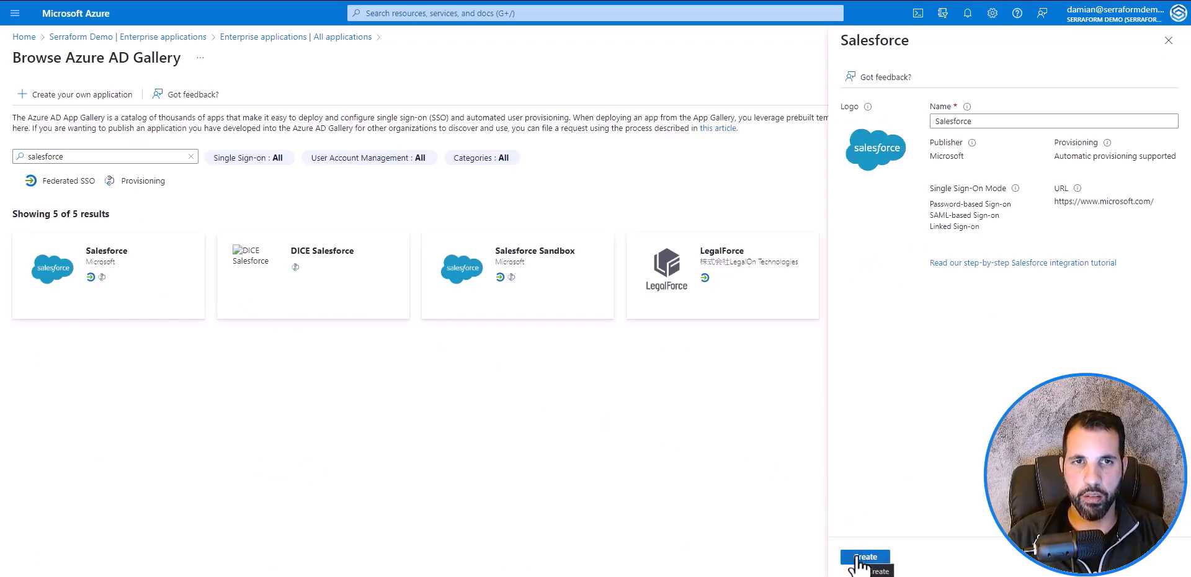
{"action": "left_click", "coordinate": [1170, 45]}
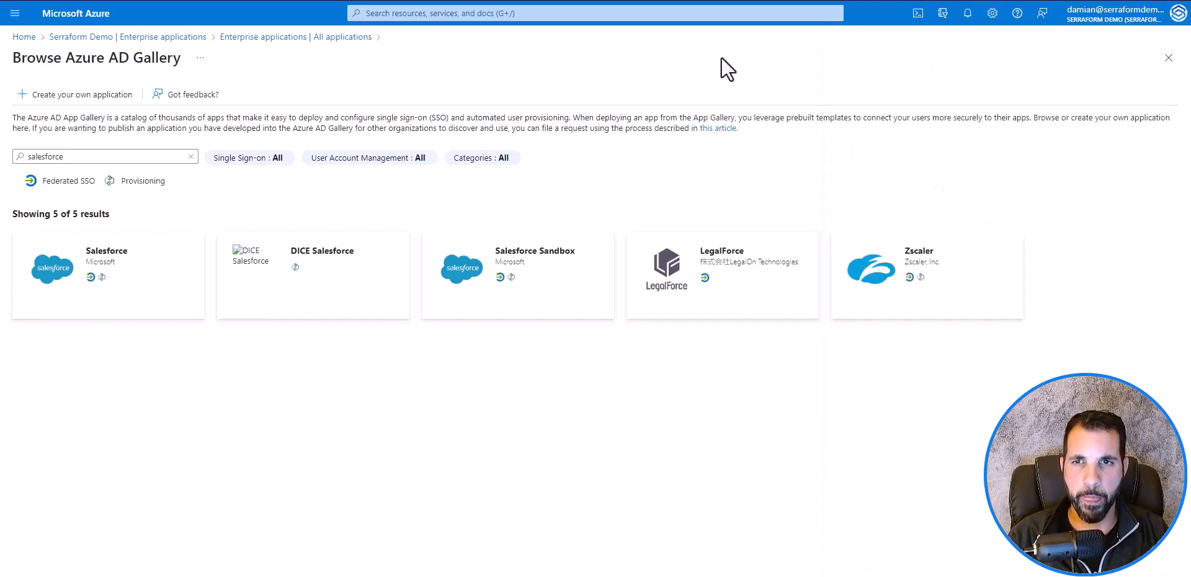
- Return to Enterprise applications, view the existing Salesforce app's SAML single sign-on setup, then start a new tab
{"action": "left_click", "coordinate": [263, 36]}
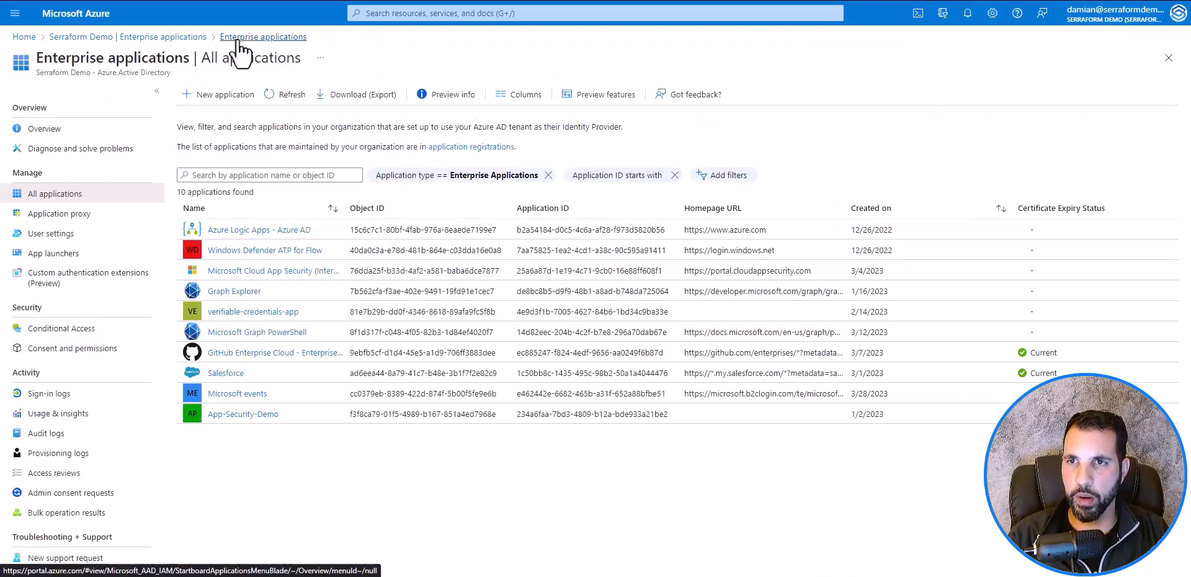
{"action": "left_click", "coordinate": [227, 372]}
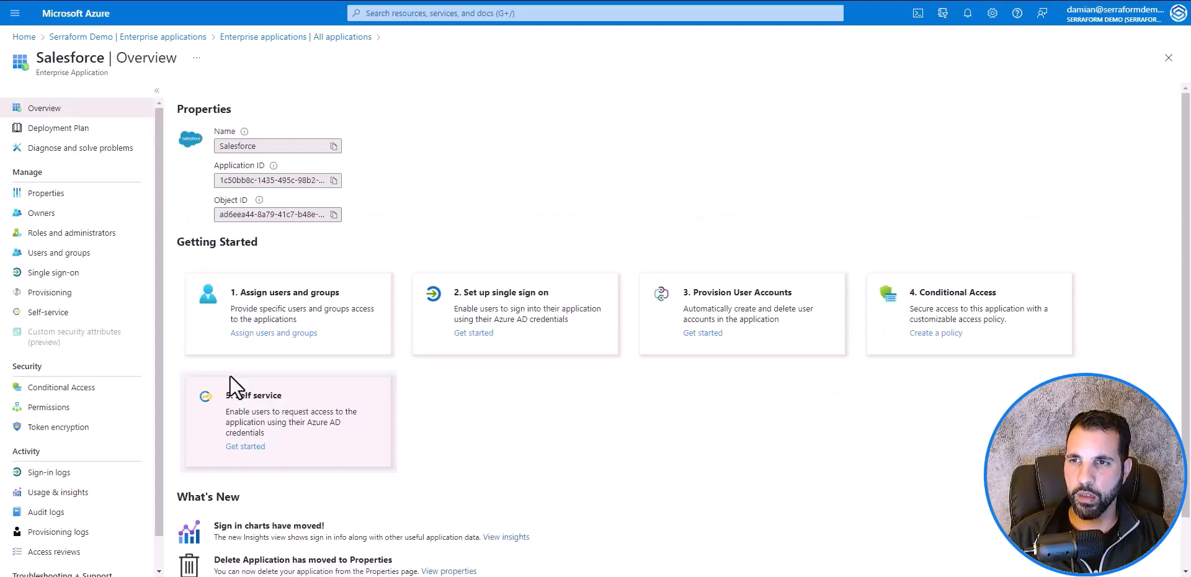
{"action": "left_click", "coordinate": [52, 273]}
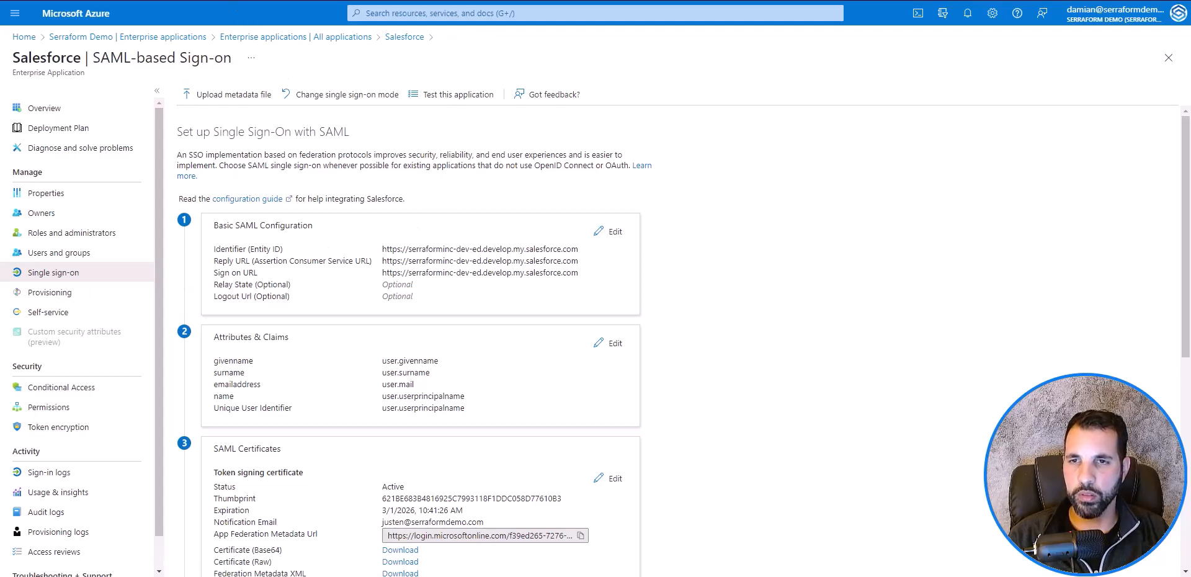
{"action": "key", "text": "ctrl+t"}
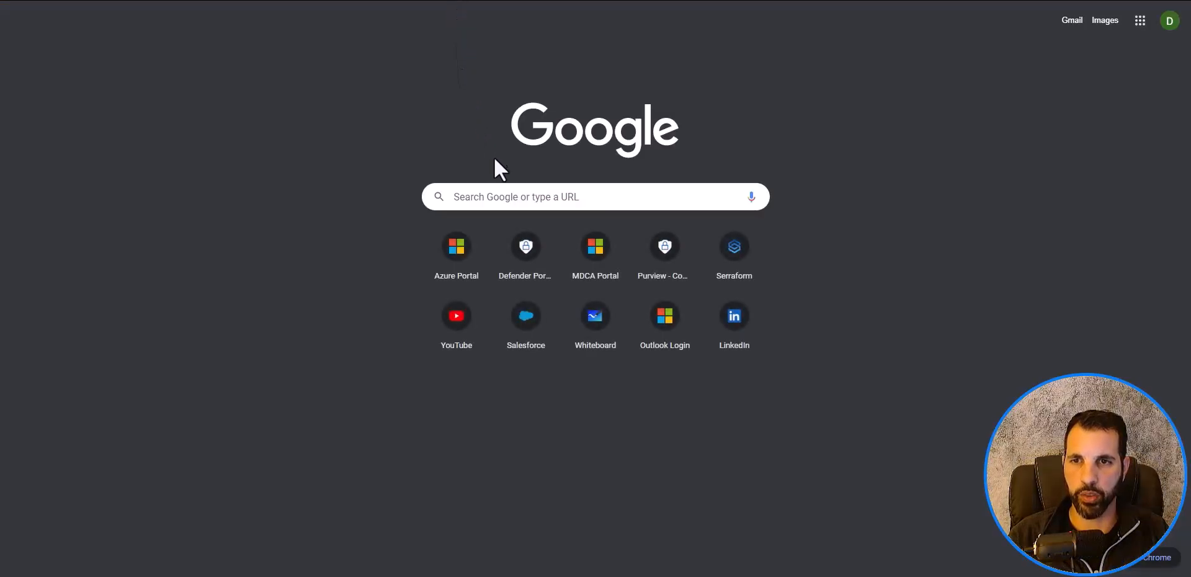
- Create a blank Microsoft Whiteboard with a rounded rectangle labeled 'User / Browser'
{"action": "left_click", "coordinate": [593, 325]}
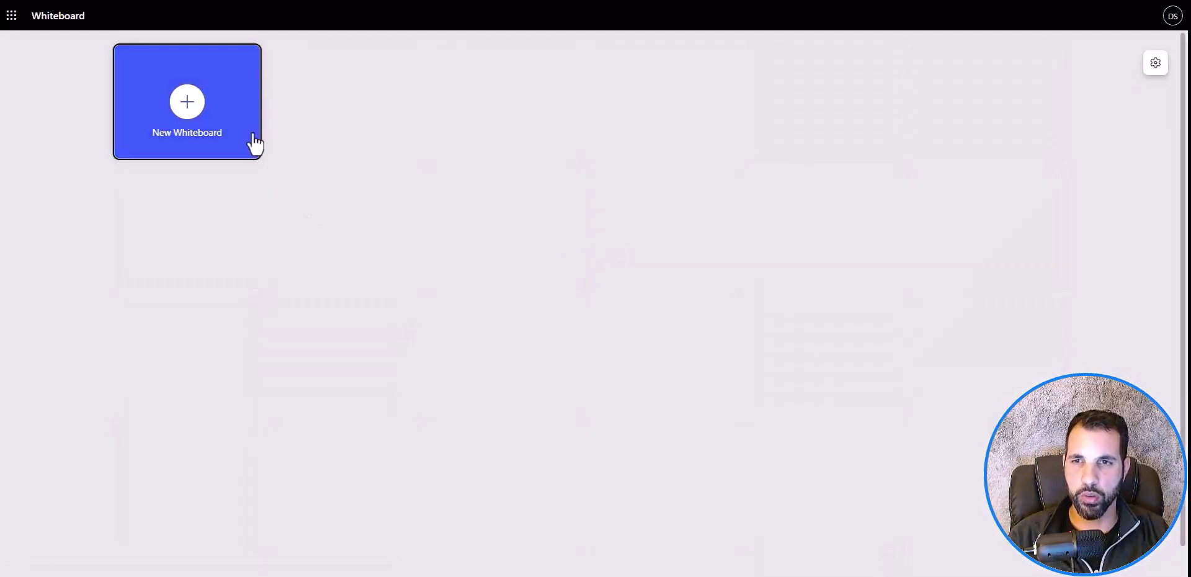
{"action": "left_click", "coordinate": [251, 144]}
{"action": "left_click", "coordinate": [55, 221]}
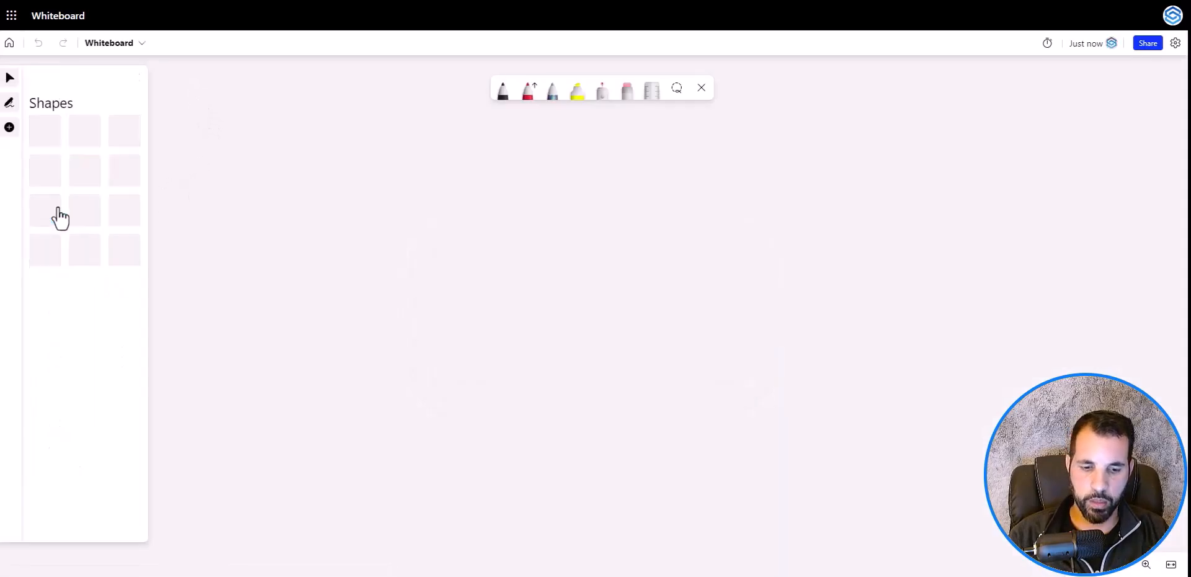
{"action": "left_click_drag", "start_coordinate": [281, 243], "coordinate": [438, 343]}
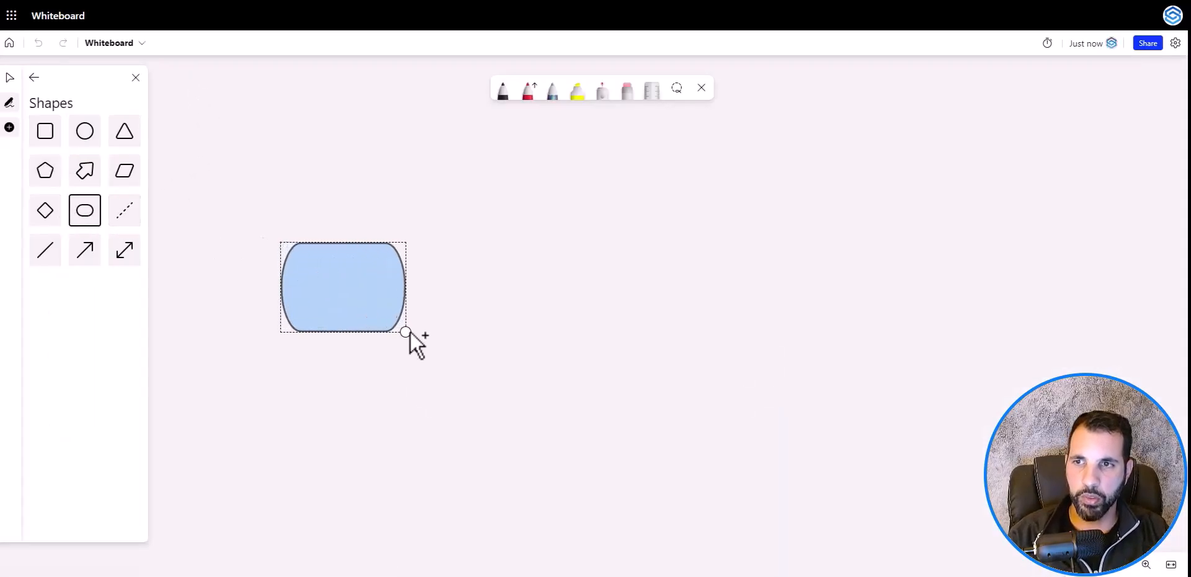
{"action": "left_click", "coordinate": [364, 303]}
{"action": "type", "text": "r / Browser"}
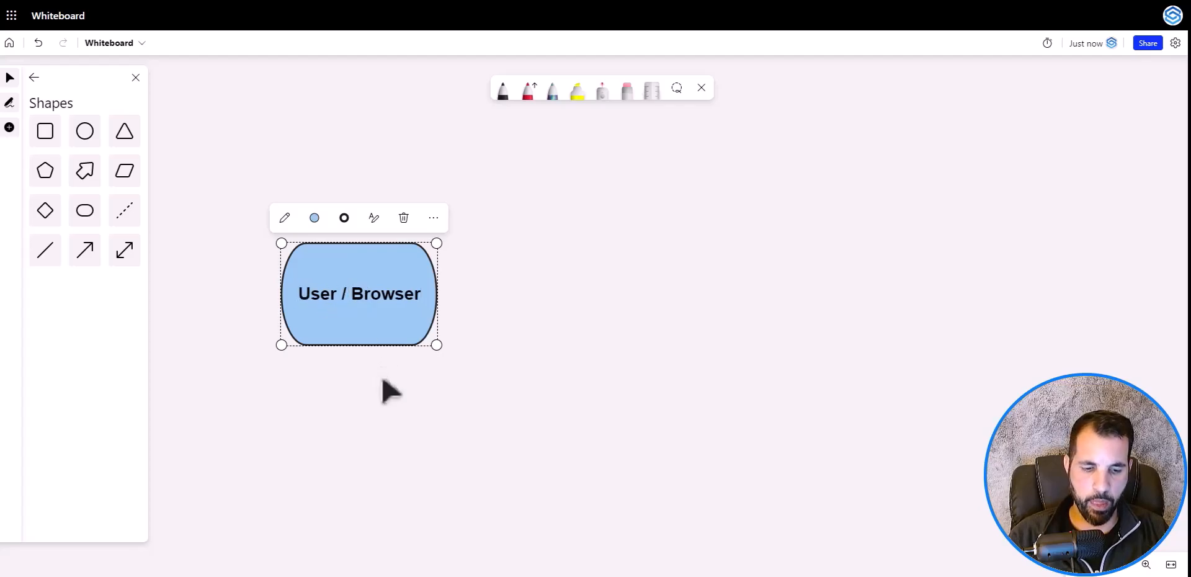
{"action": "left_click", "coordinate": [389, 391]}
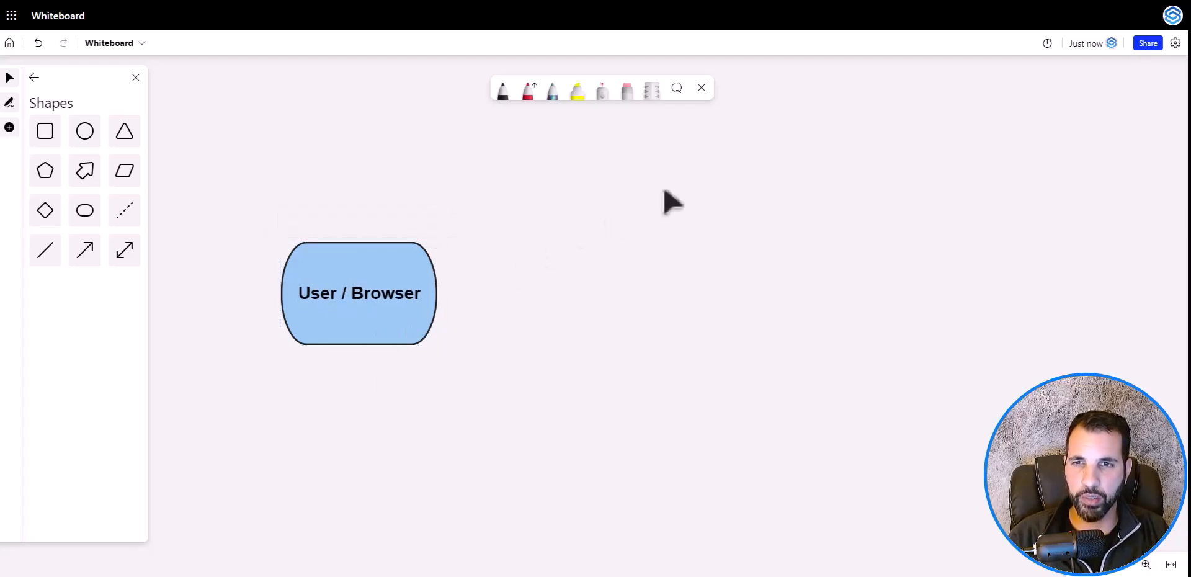
- Duplicate the shape to the upper right and relabel the copy 'SP - Salesforce'
{"action": "key", "text": "ctrl+v"}
{"action": "mouse_move", "coordinate": [612, 311]}
{"action": "left_mouse_down"}
{"action": "mouse_move", "coordinate": [658, 189]}
{"action": "mouse_move", "coordinate": [646, 176]}
{"action": "left_mouse_up"}
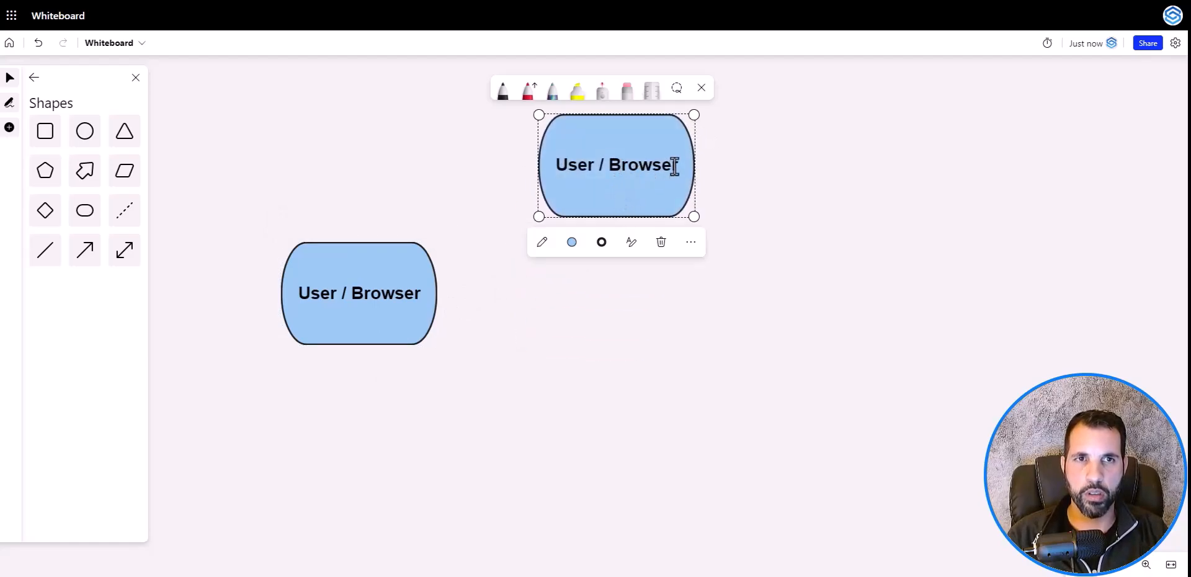
{"action": "left_click_drag", "start_coordinate": [676, 166], "coordinate": [568, 164]}
{"action": "key", "text": "BackSpace"}
{"action": "key", "text": "BackSpace"}
{"action": "key", "text": "BackSpace"}
{"action": "key", "text": "BackSpace"}
{"action": "type", "text": "SP - Sales"}
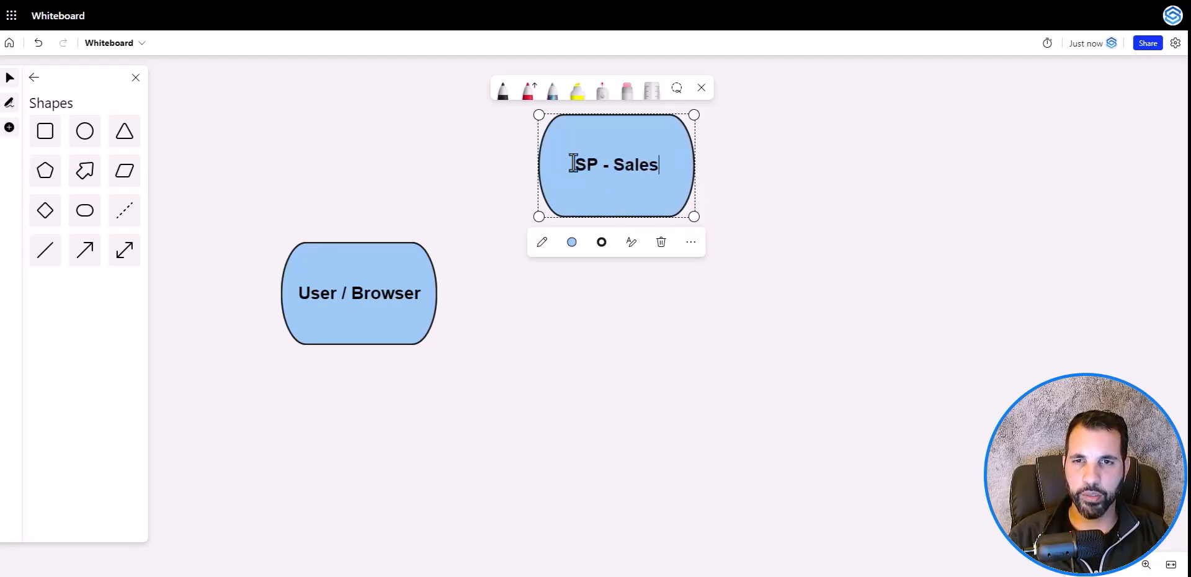
{"action": "type", "text": "force"}
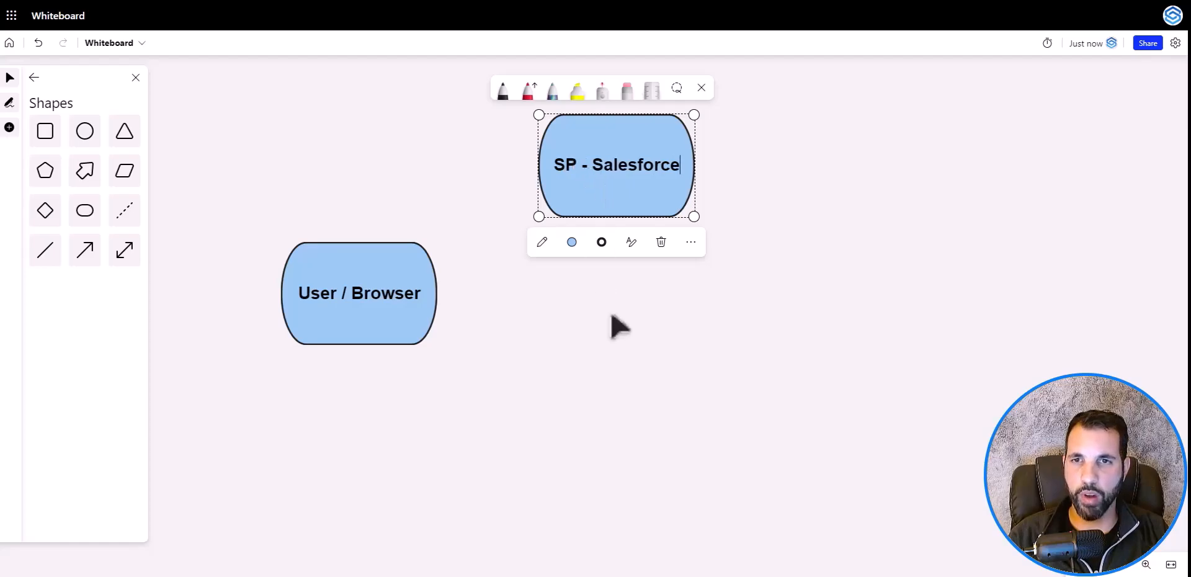
{"action": "left_click", "coordinate": [622, 337]}
- Add a third copy below it labeled 'IdP - Azure AD'
{"action": "key", "text": "ctrl+v"}
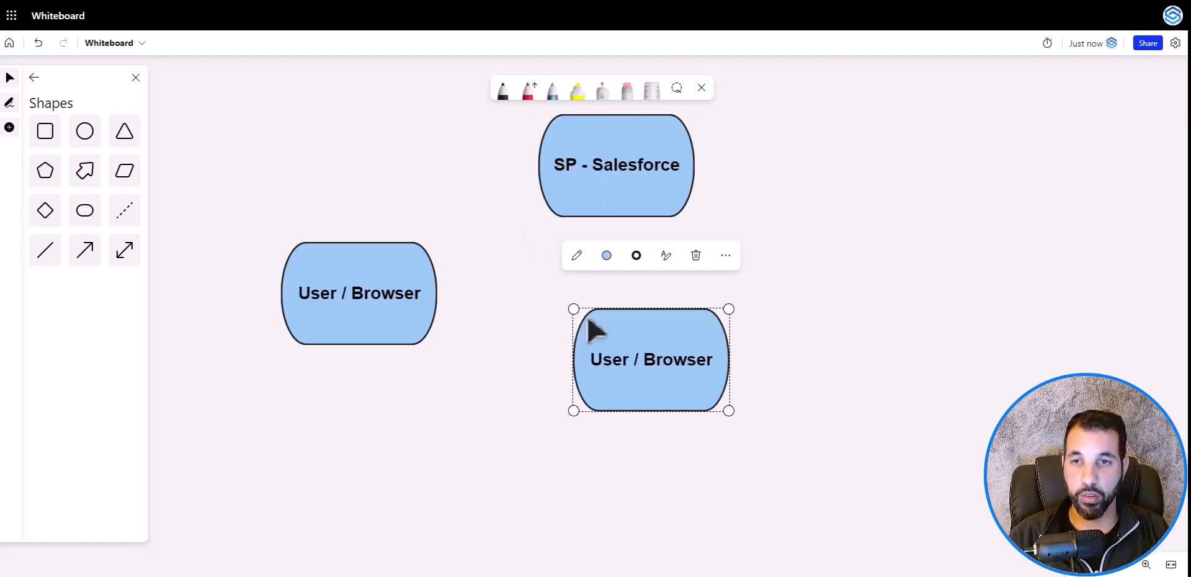
{"action": "left_click_drag", "start_coordinate": [606, 328], "coordinate": [615, 292]}
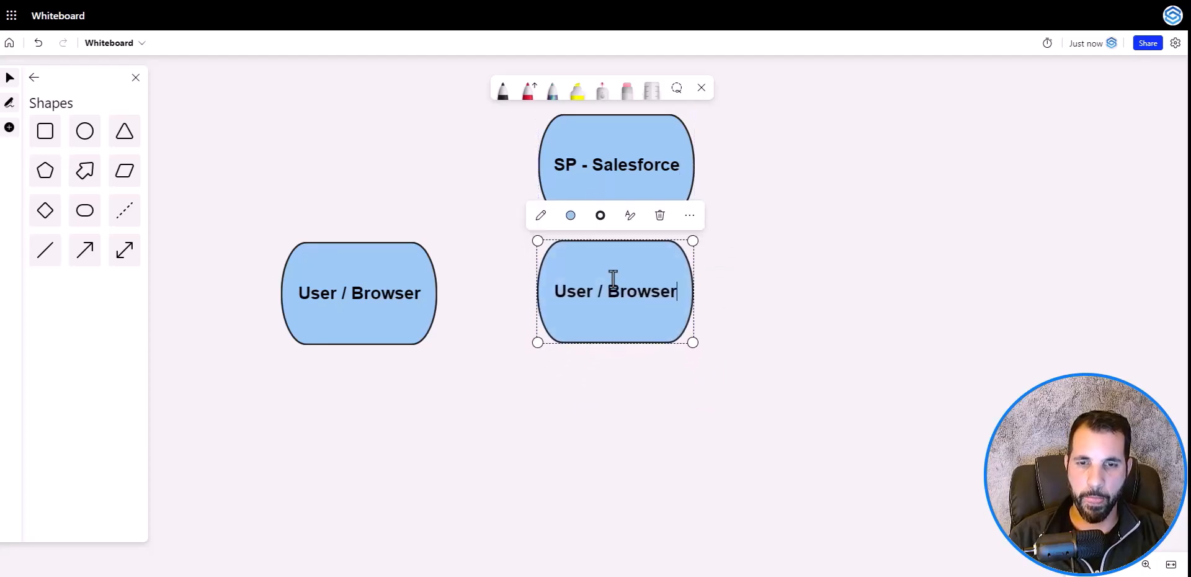
{"action": "left_click", "coordinate": [674, 292]}
{"action": "key", "text": "BackSpace"}
{"action": "key", "text": "BackSpace"}
{"action": "key", "text": "BackSpace"}
{"action": "key", "text": "BackSpace"}
{"action": "key", "text": "BackSpace"}
{"action": "key", "text": "BackSpace"}
{"action": "key", "text": "BackSpace"}
{"action": "key", "text": "BackSpace"}
{"action": "key", "text": "BackSpace"}
{"action": "key", "text": "BackSpace"}
{"action": "key", "text": "BackSpace"}
{"action": "type", "text": "Id"}
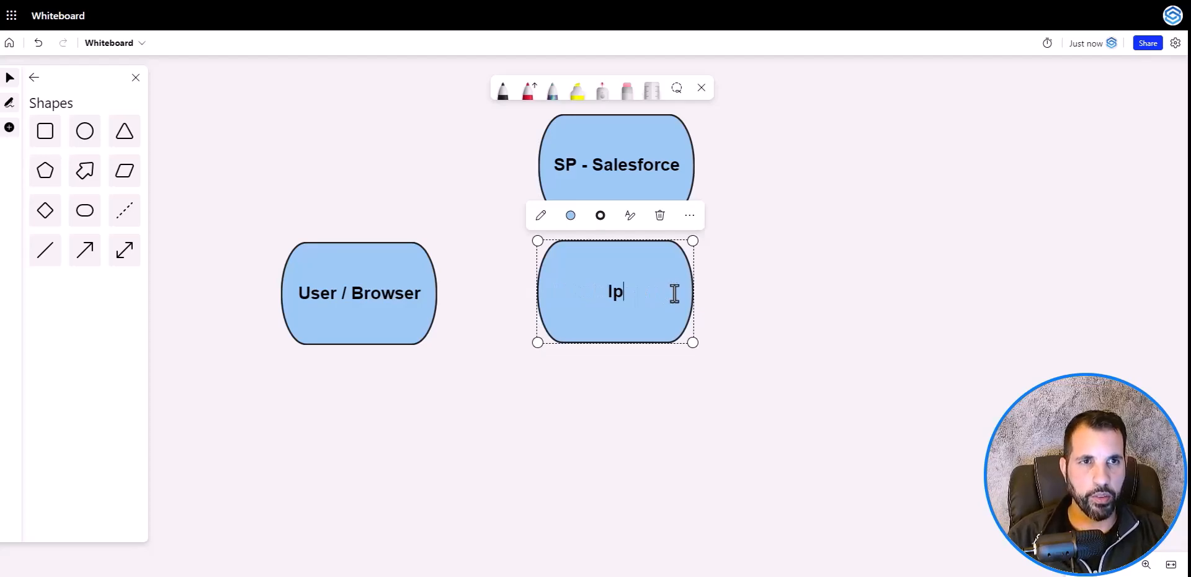
{"action": "type", "text": "P - Azure AD"}
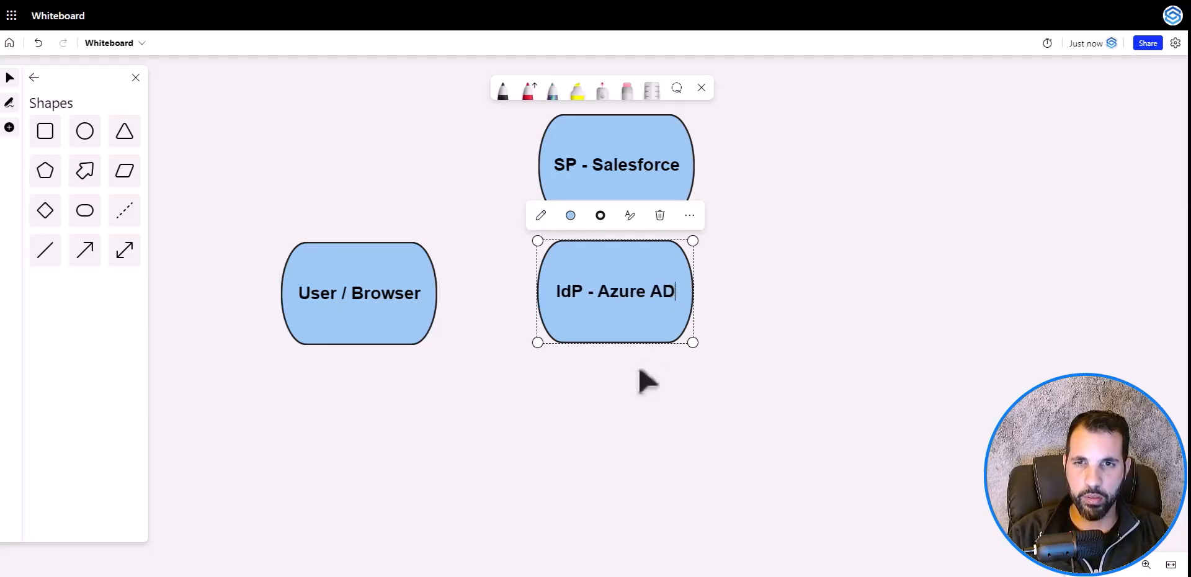
{"action": "left_click", "coordinate": [642, 382]}
{"action": "scroll", "coordinate": [614, 276], "scroll_direction": "down", "scroll_amount": 1}
- Move IdP - Azure AD lower and centre the three-box diagram on the canvas
{"action": "left_click_drag", "start_coordinate": [613, 257], "coordinate": [613, 382]}
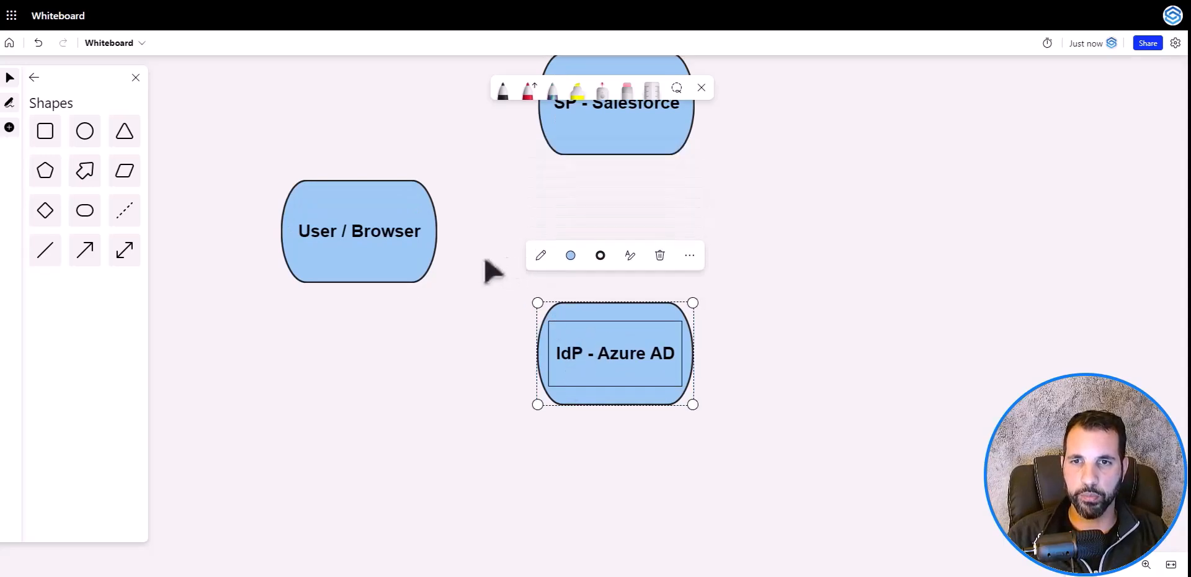
{"action": "left_click", "coordinate": [415, 335]}
{"action": "scroll", "coordinate": [465, 344], "scroll_direction": "down", "scroll_amount": 1}
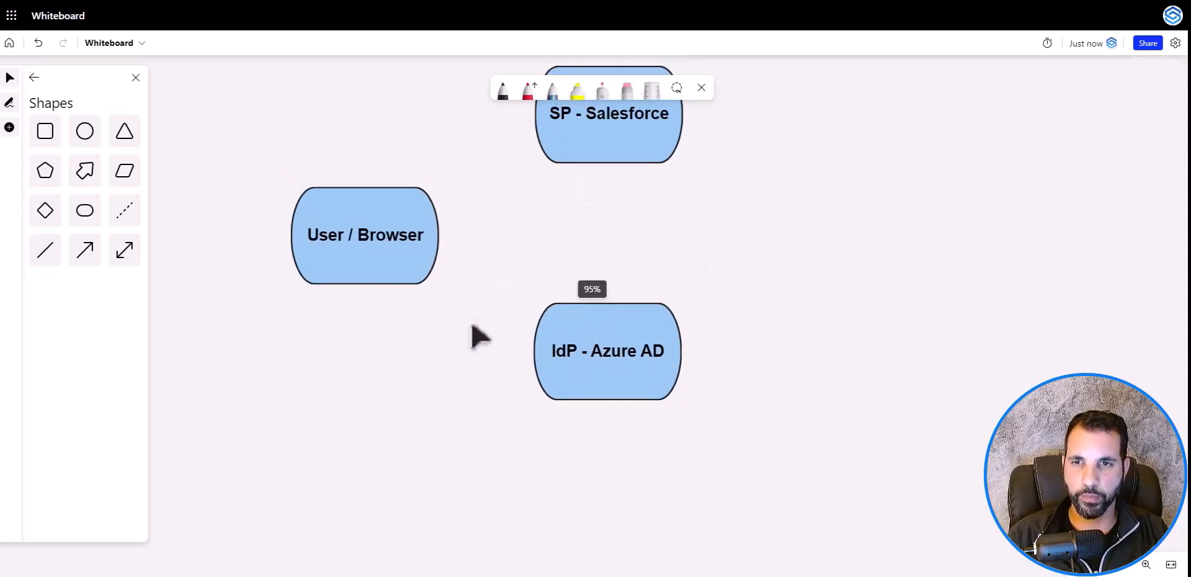
{"action": "scroll", "coordinate": [493, 305], "scroll_direction": "down", "scroll_amount": 1}
{"action": "left_click_drag", "start_coordinate": [494, 305], "coordinate": [540, 353]}
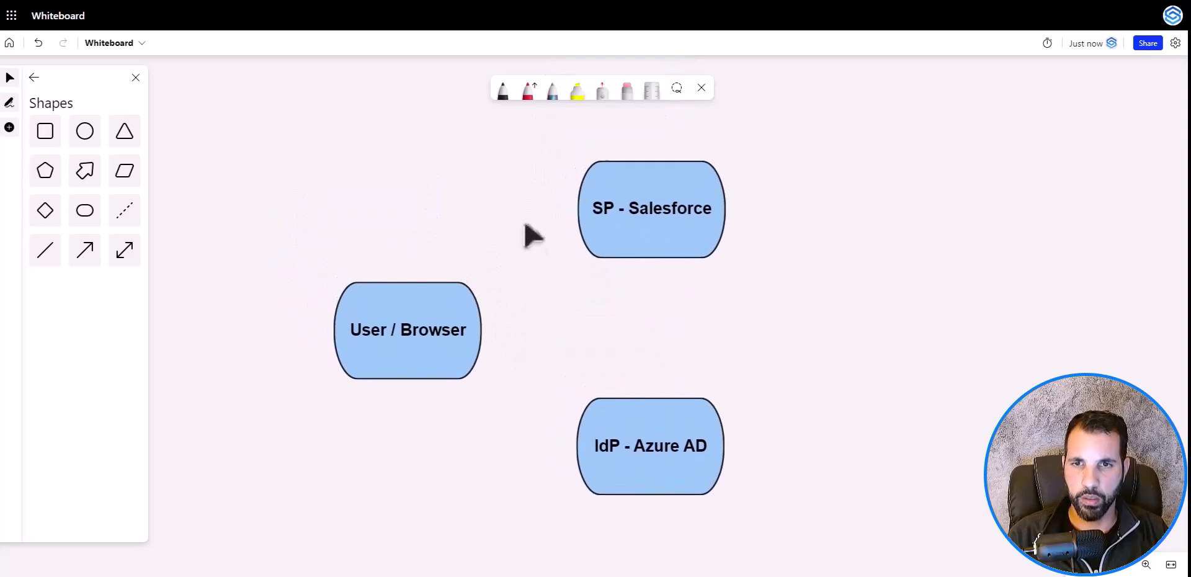
- In red ink, draw flow arrows User / Browser to SP - Salesforce and back, then to IdP - Azure AD and back
{"action": "left_click", "coordinate": [527, 94]}
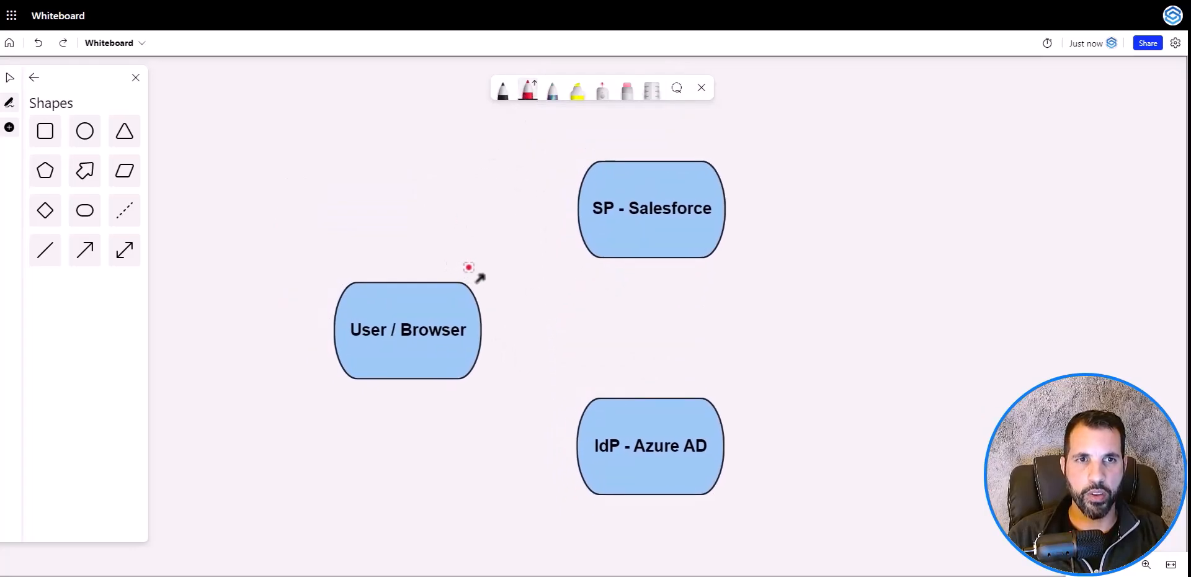
{"action": "mouse_move", "coordinate": [468, 268]}
{"action": "left_mouse_down"}
{"action": "mouse_move", "coordinate": [575, 182]}
{"action": "mouse_move", "coordinate": [575, 194]}
{"action": "left_mouse_up"}
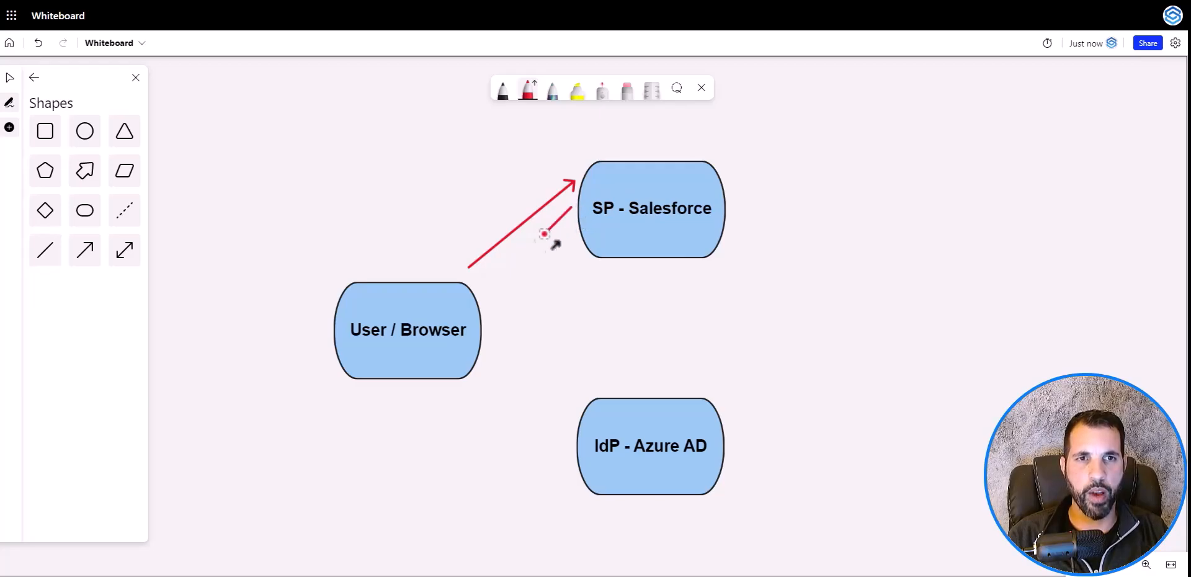
{"action": "left_click_drag", "start_coordinate": [570, 208], "coordinate": [482, 286]}
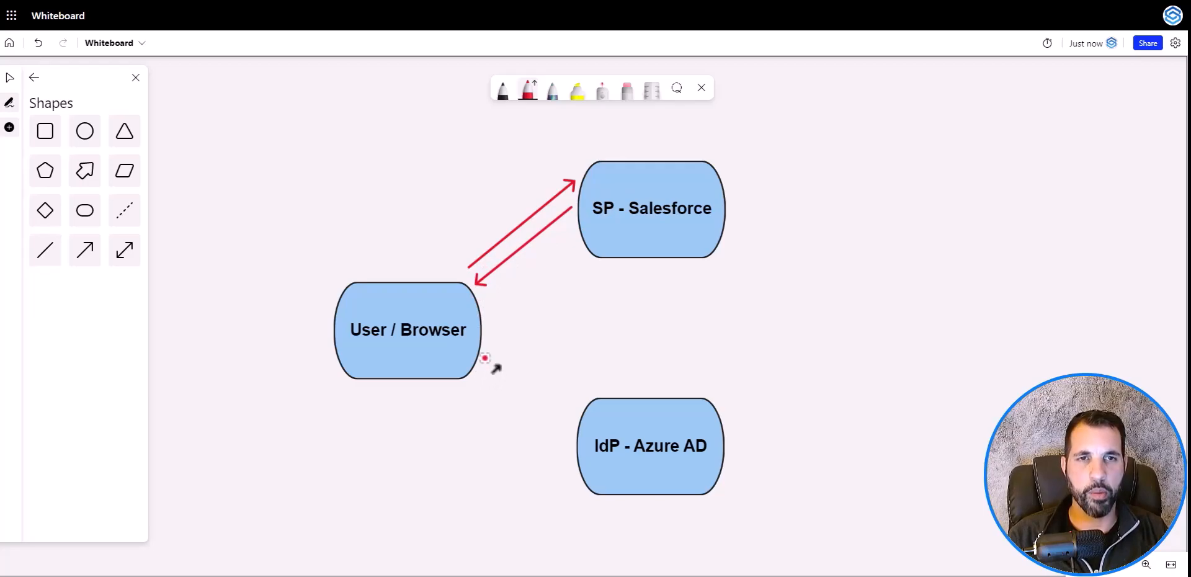
{"action": "mouse_move", "coordinate": [486, 363]}
{"action": "left_mouse_down"}
{"action": "mouse_move", "coordinate": [575, 405]}
{"action": "mouse_move", "coordinate": [564, 409]}
{"action": "left_mouse_up"}
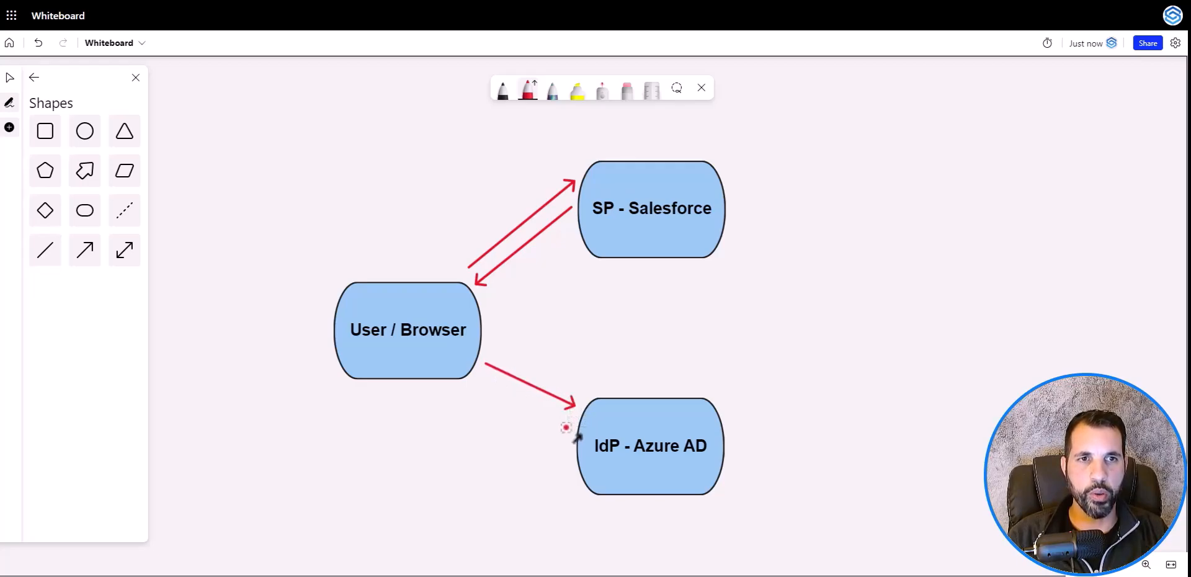
{"action": "left_click_drag", "start_coordinate": [570, 426], "coordinate": [477, 381]}
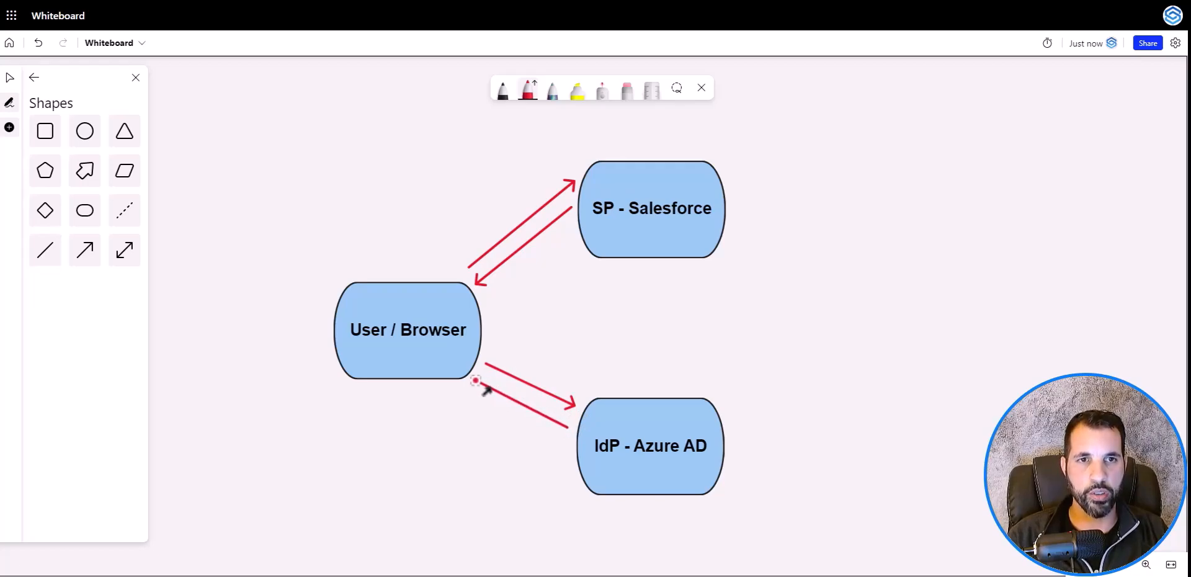
{"action": "mouse_move", "coordinate": [473, 391]}
{"action": "left_mouse_down"}
{"action": "mouse_move", "coordinate": [486, 374]}
{"action": "mouse_move", "coordinate": [566, 450]}
{"action": "left_mouse_up"}
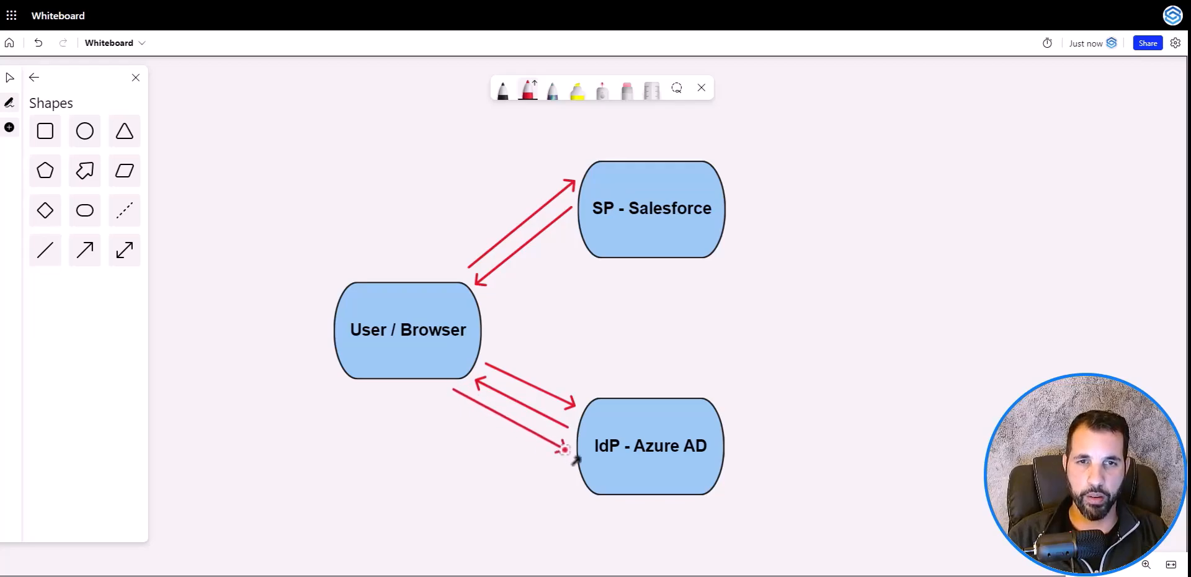
{"action": "left_click_drag", "start_coordinate": [557, 446], "coordinate": [562, 460]}
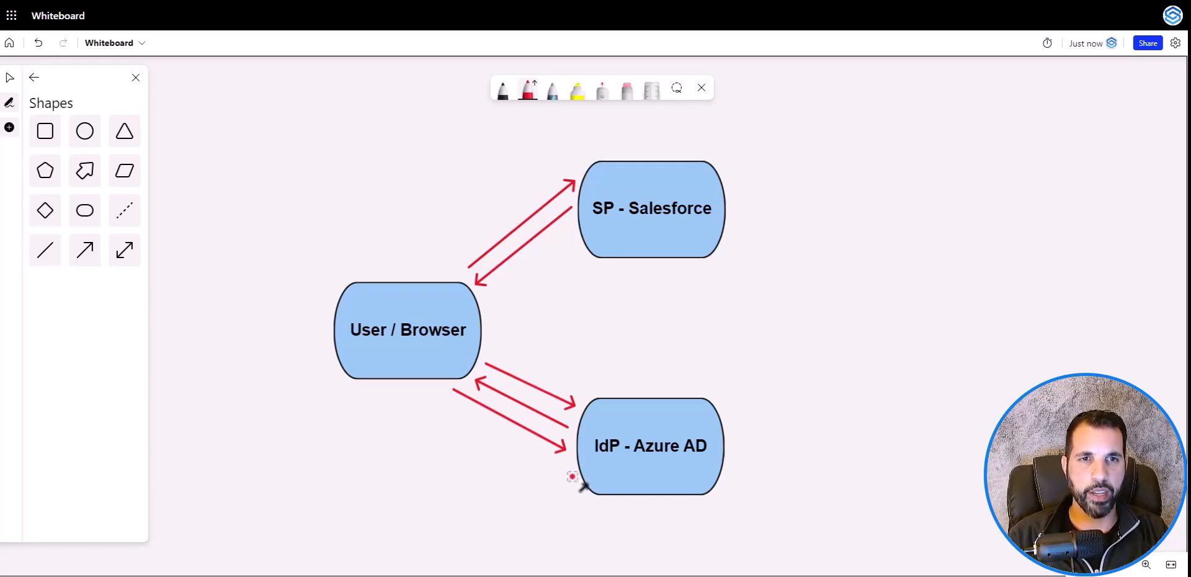
- Add the remaining arrows: IdP - Azure AD to User / Browser, User / Browser to SP - Salesforce, and SP - Salesforce back
{"action": "left_click_drag", "start_coordinate": [571, 476], "coordinate": [422, 394]}
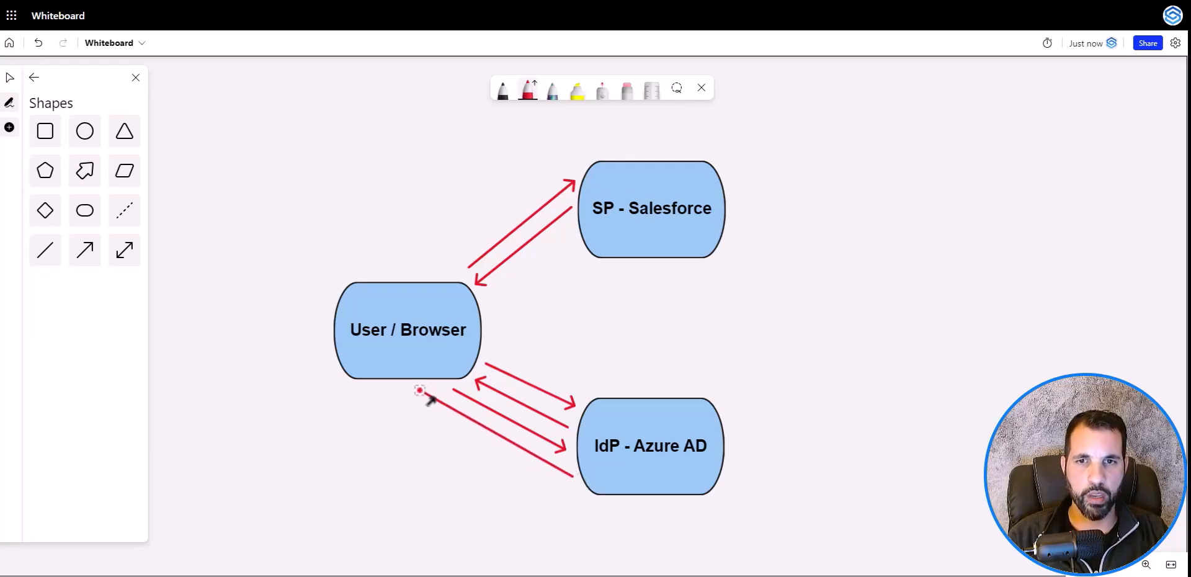
{"action": "left_click_drag", "start_coordinate": [420, 401], "coordinate": [434, 389]}
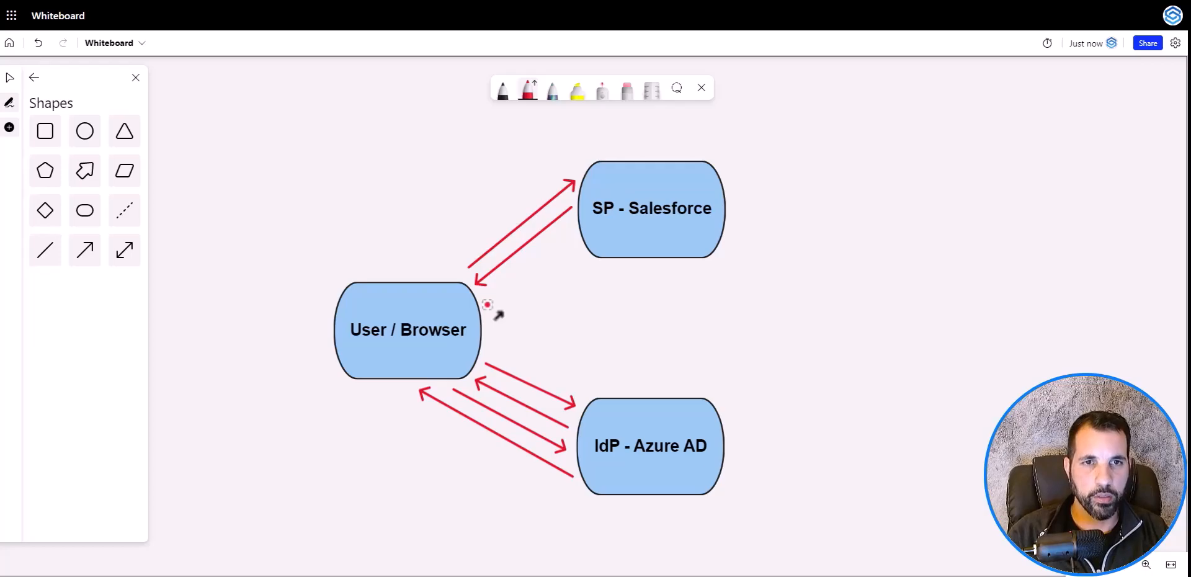
{"action": "left_click_drag", "start_coordinate": [487, 304], "coordinate": [576, 234]}
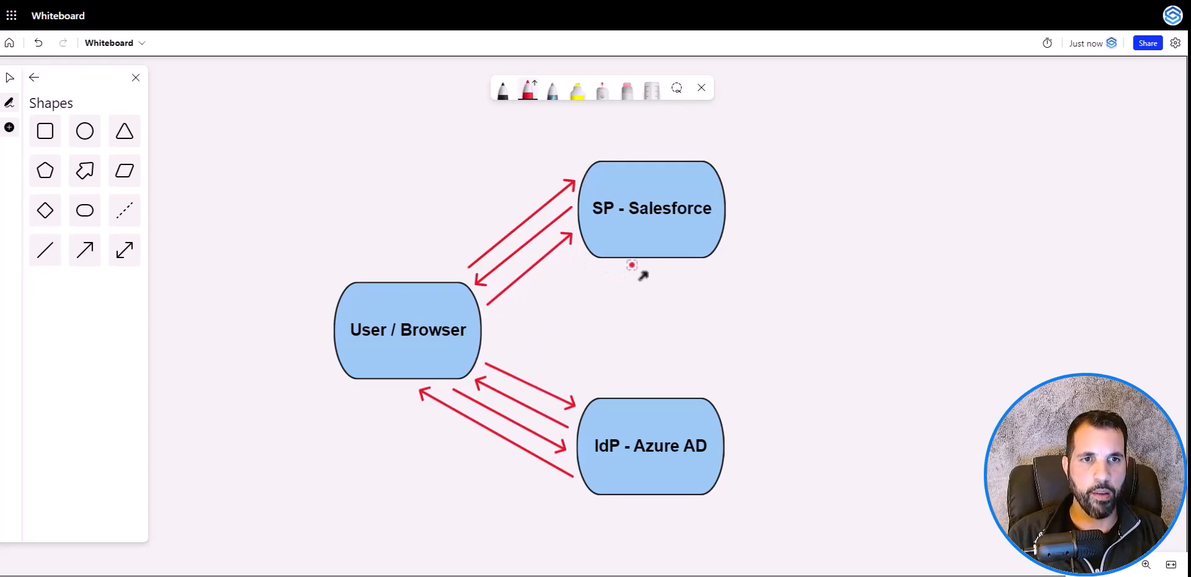
{"action": "mouse_move", "coordinate": [629, 269]}
{"action": "left_mouse_down"}
{"action": "mouse_move", "coordinate": [675, 291]}
{"action": "mouse_move", "coordinate": [692, 273]}
{"action": "mouse_move", "coordinate": [700, 286]}
{"action": "left_mouse_up"}
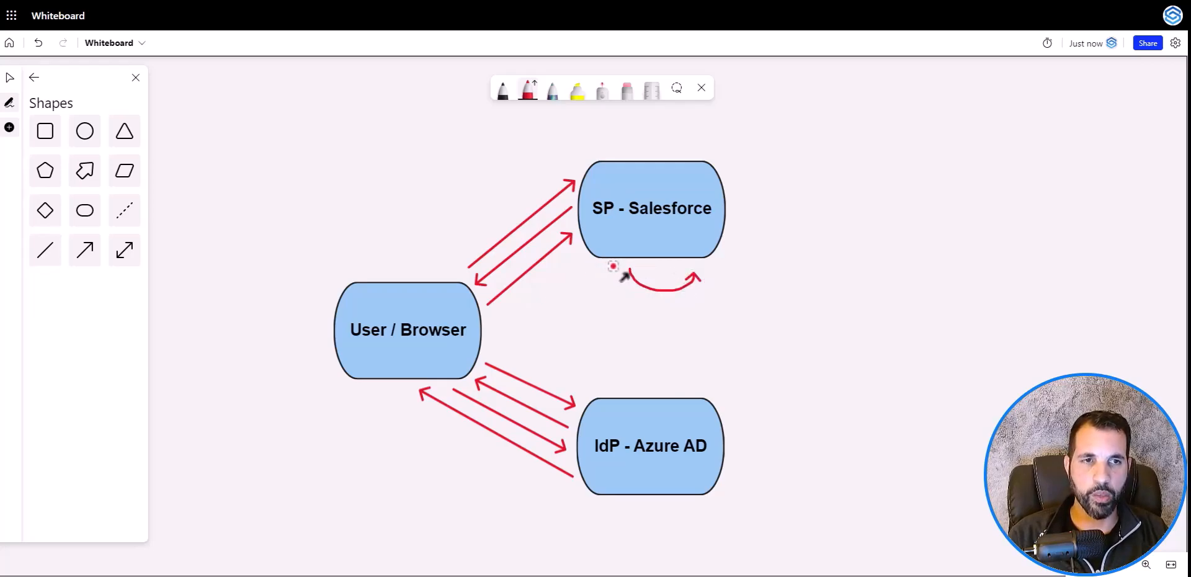
{"action": "left_click_drag", "start_coordinate": [614, 270], "coordinate": [495, 329]}
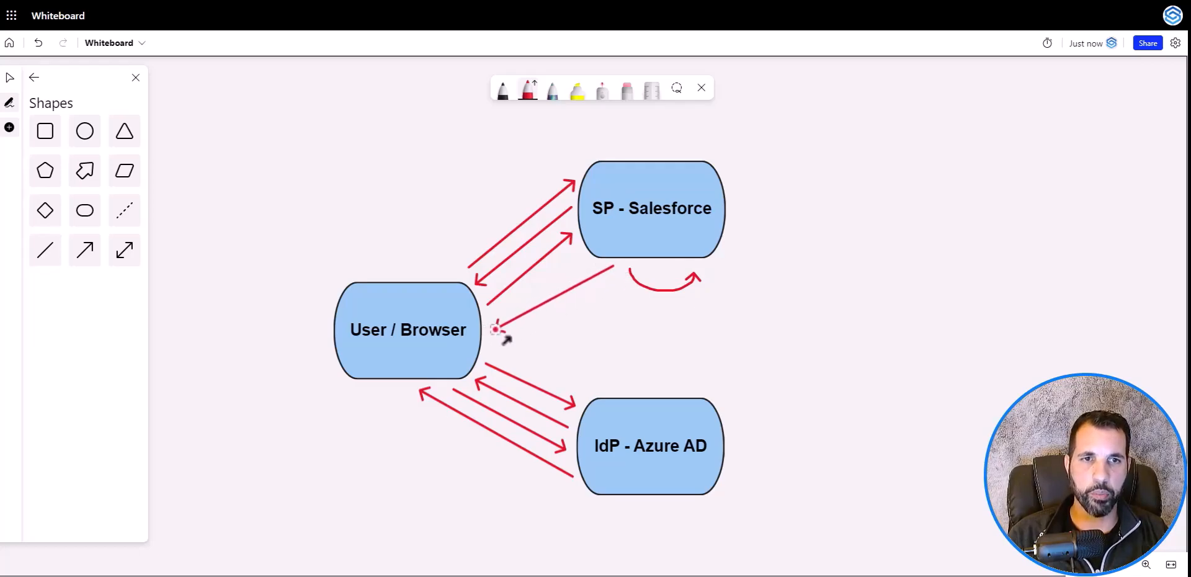
{"action": "left_click_drag", "start_coordinate": [495, 321], "coordinate": [508, 338]}
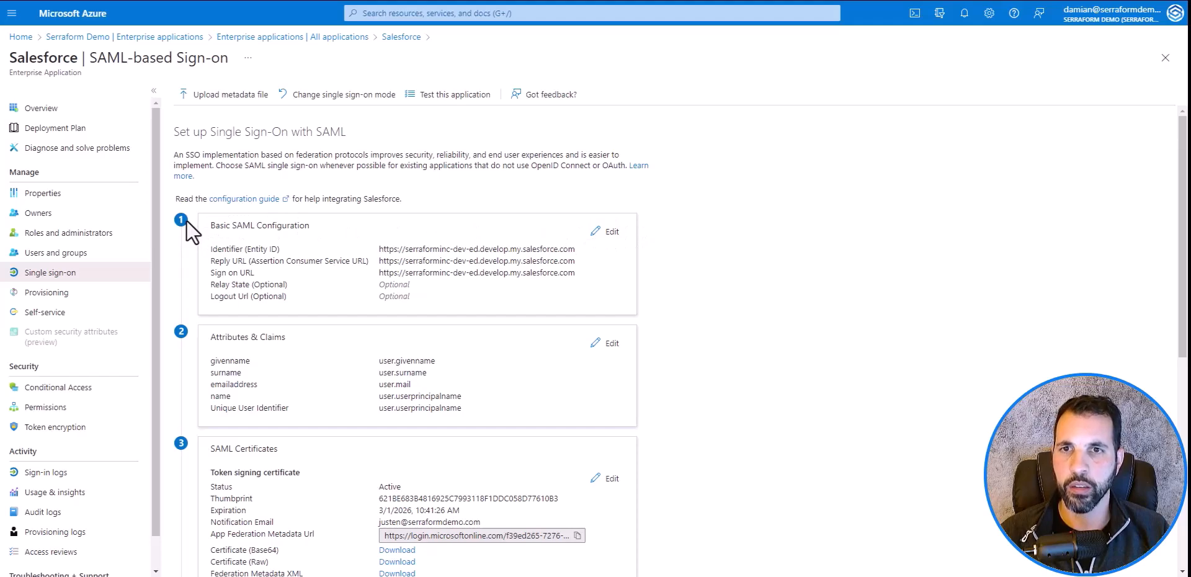
{"action": "left_click", "coordinate": [610, 231]}
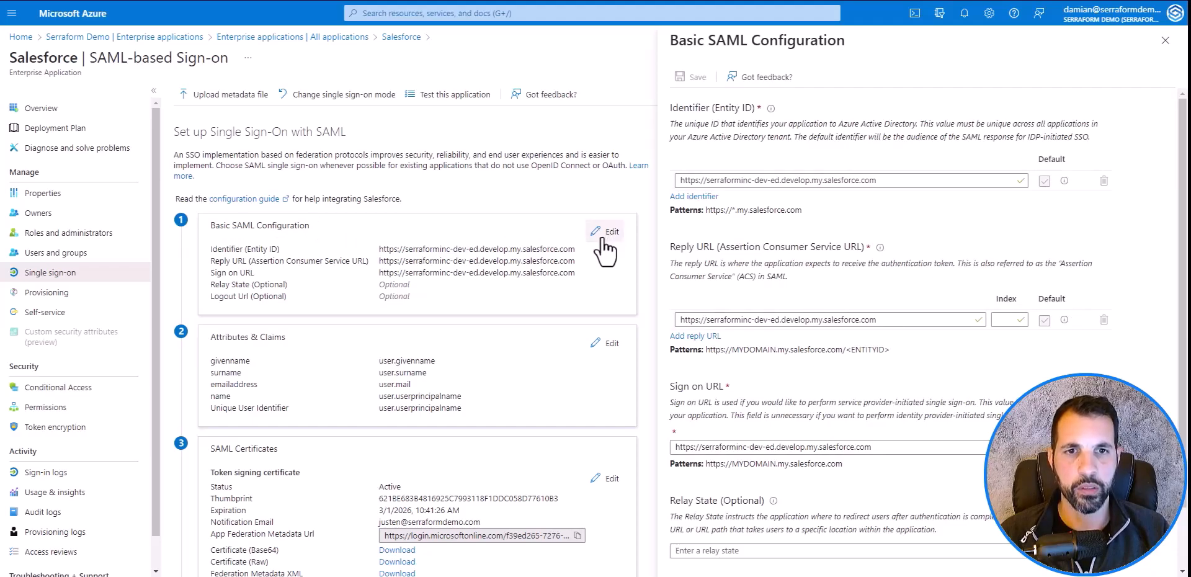
{"action": "left_click", "coordinate": [1170, 44]}
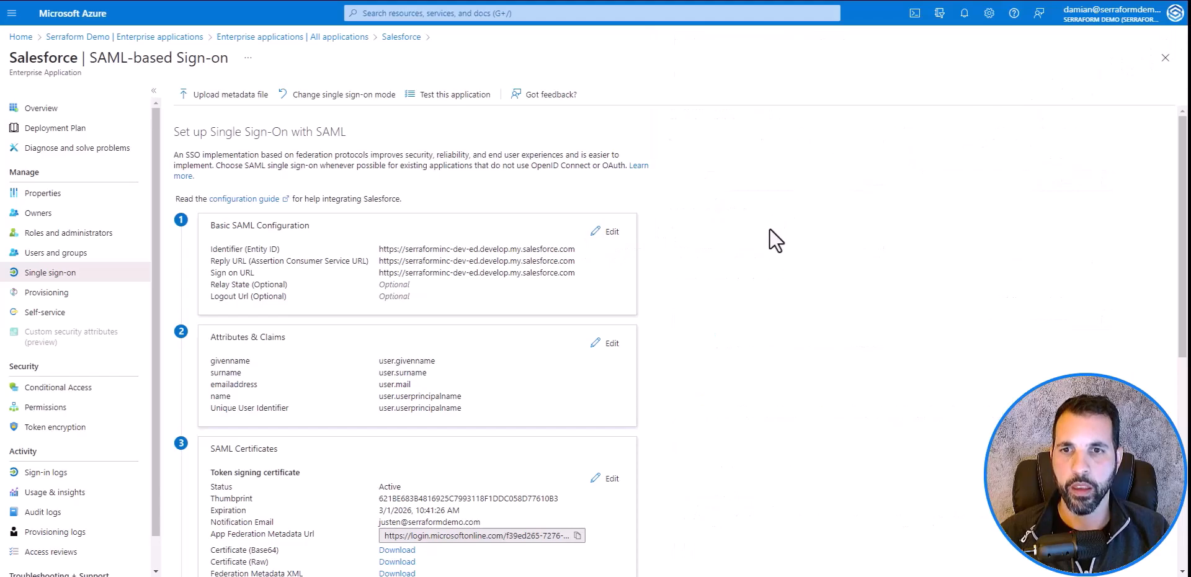
{"action": "scroll", "coordinate": [704, 307], "scroll_direction": "down", "scroll_amount": 2}
{"action": "scroll", "coordinate": [693, 314], "scroll_direction": "down", "scroll_amount": 1}
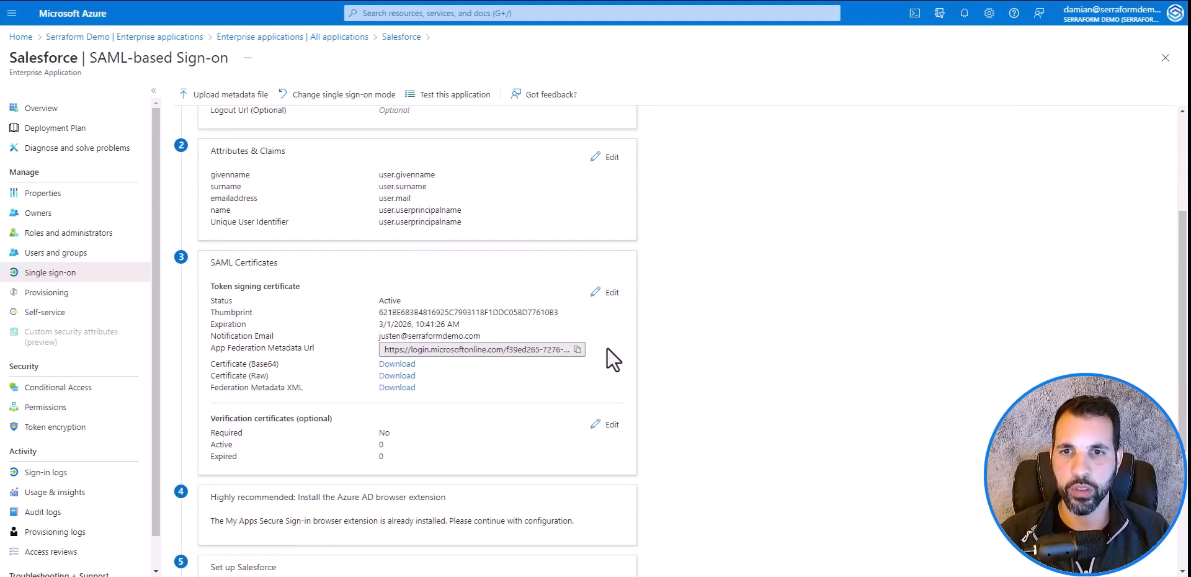
{"action": "scroll", "coordinate": [607, 348], "scroll_direction": "down", "scroll_amount": 2}
{"action": "scroll", "coordinate": [607, 346], "scroll_direction": "down", "scroll_amount": 1}
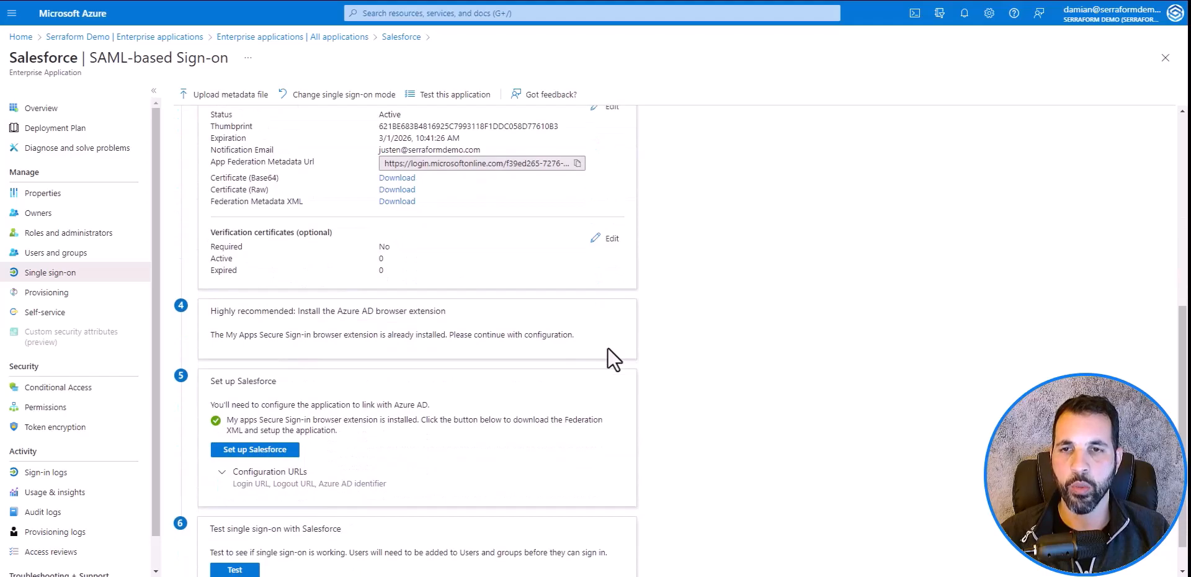
{"action": "scroll", "coordinate": [607, 347], "scroll_direction": "down", "scroll_amount": 1}
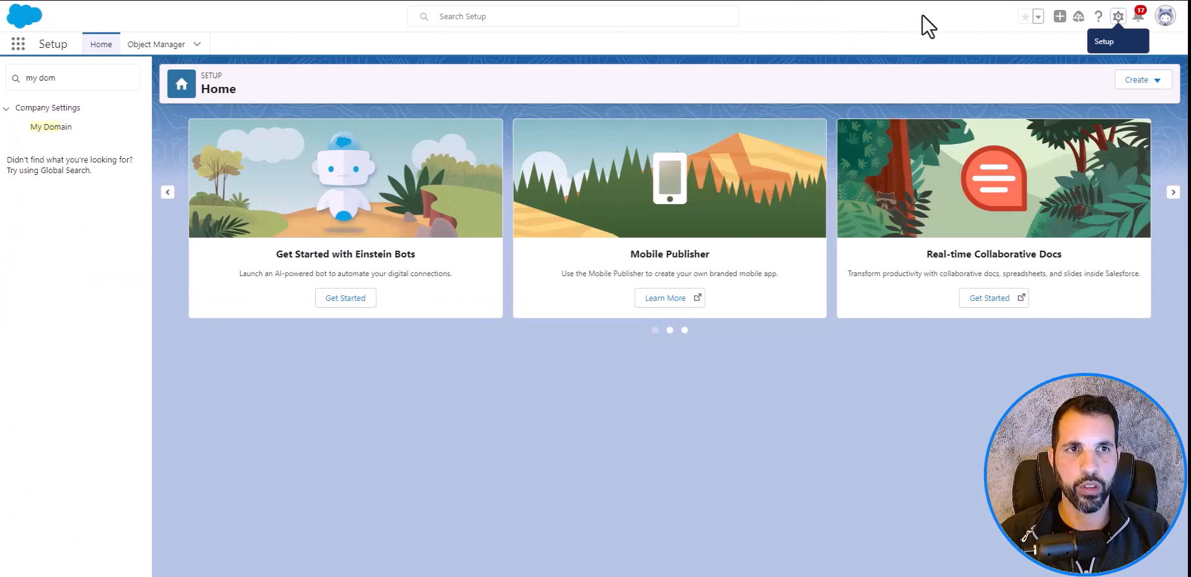
- From the gear menu reach Setup home and the Identity > Single Sign-On Settings page
{"action": "left_click", "coordinate": [1117, 15]}
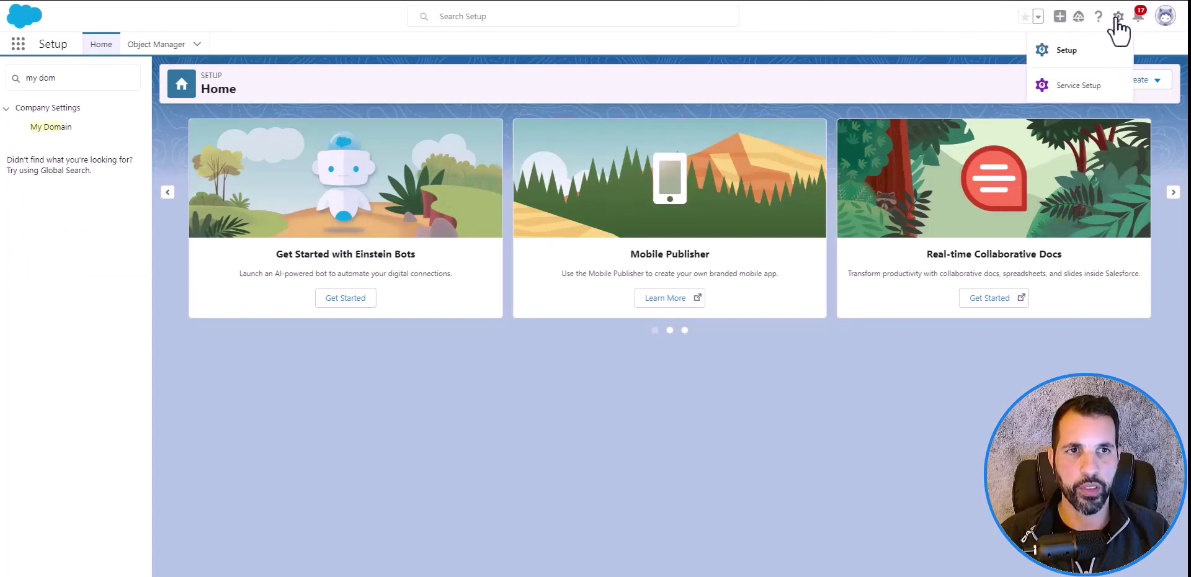
{"action": "left_click", "coordinate": [1066, 52]}
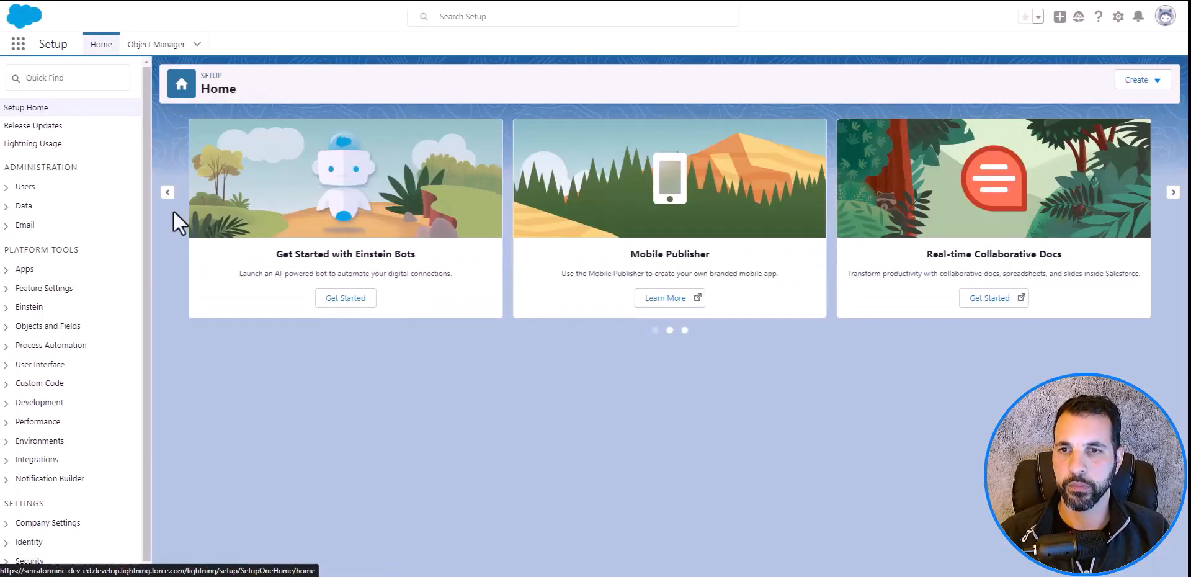
{"action": "scroll", "coordinate": [72, 374], "scroll_direction": "down", "scroll_amount": 2}
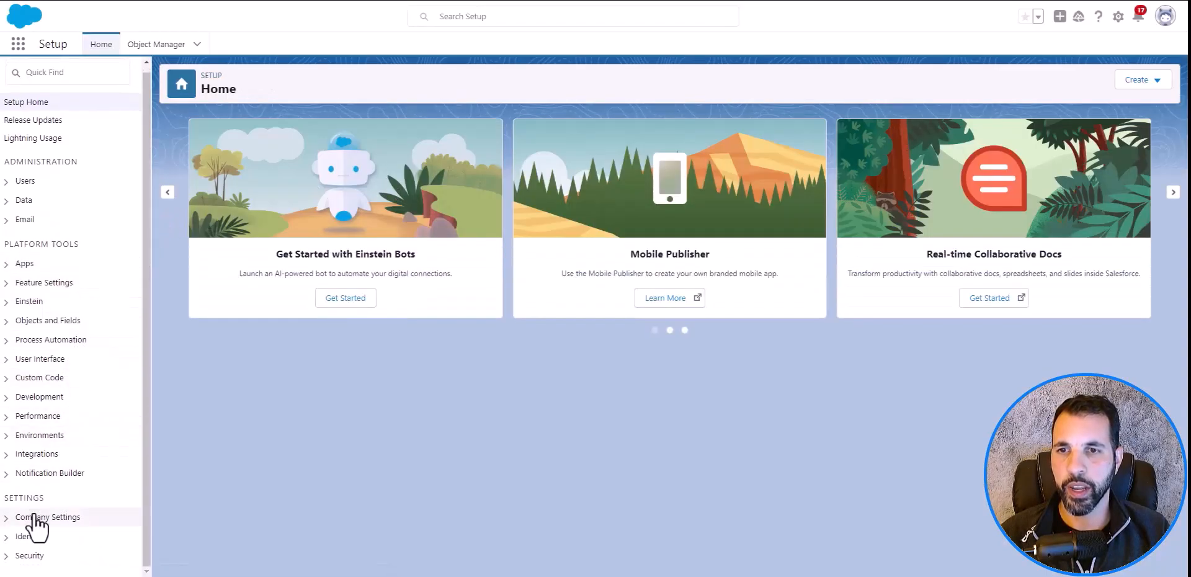
{"action": "left_click", "coordinate": [24, 536]}
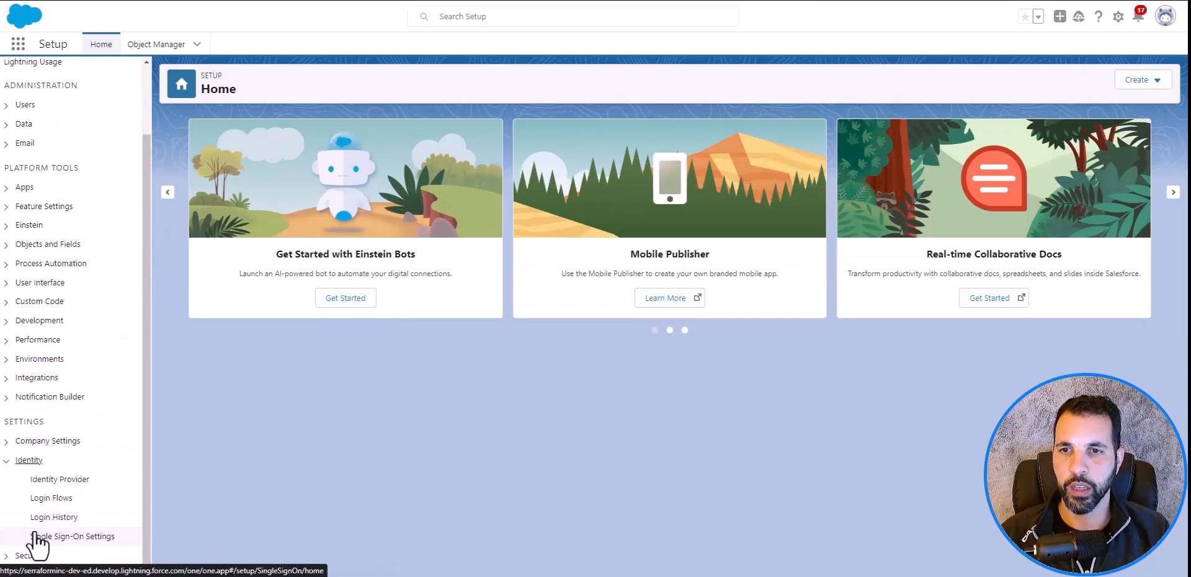
{"action": "left_click", "coordinate": [73, 538]}
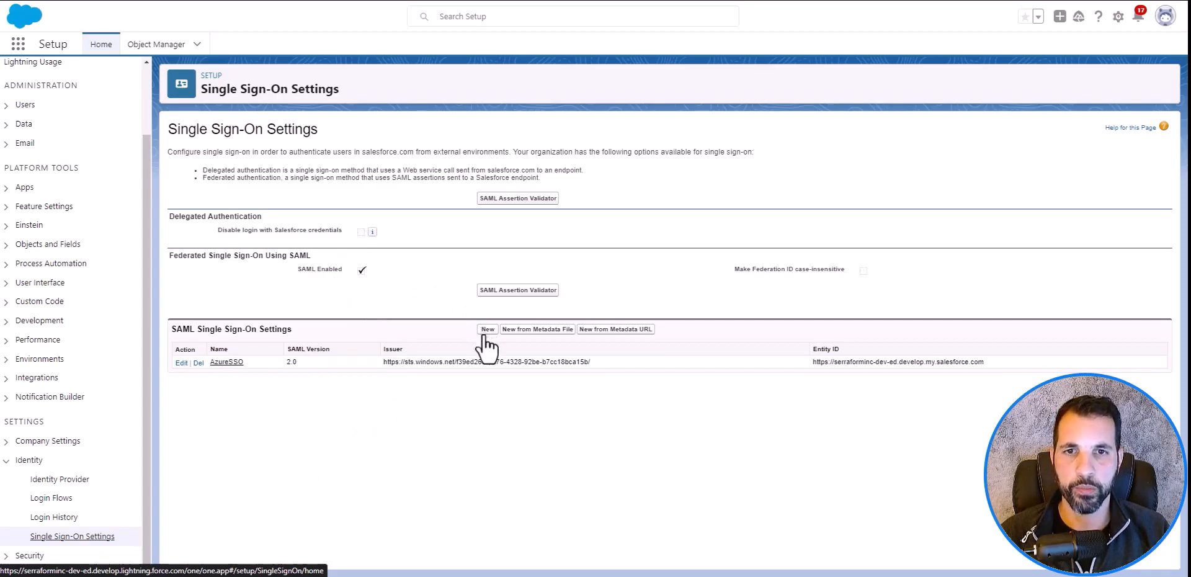
- View the AzureSSO SAML configuration details from the settings table
{"action": "left_click", "coordinate": [225, 363]}
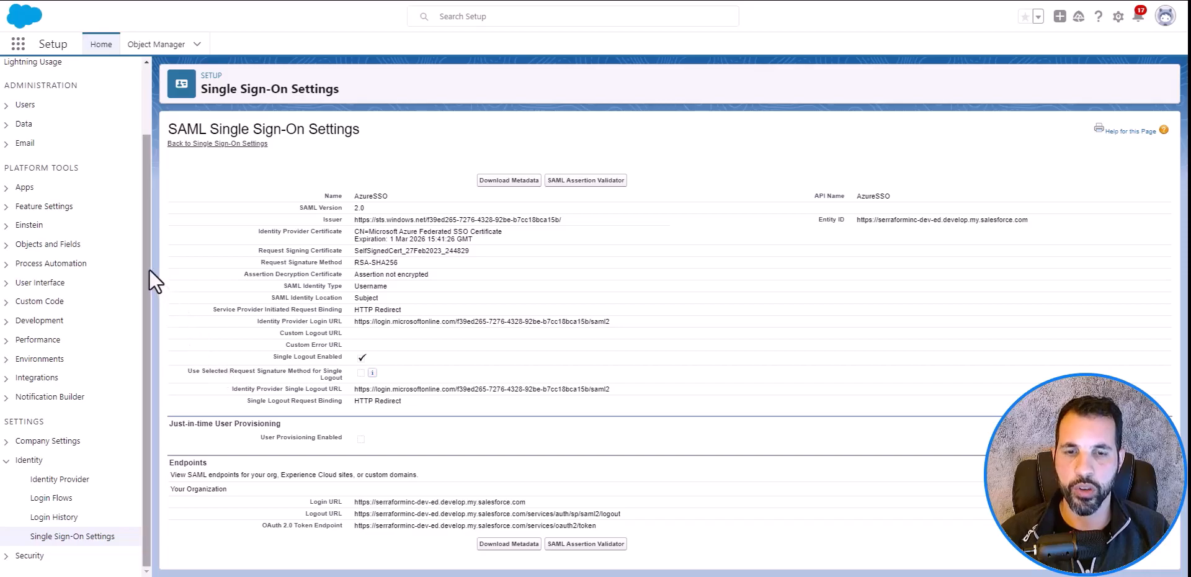
{"action": "scroll", "coordinate": [140, 271], "scroll_direction": "up", "scroll_amount": 3}
{"action": "scroll", "coordinate": [131, 266], "scroll_direction": "up", "scroll_amount": 2}
- Find 'my domain' via Quick Find and review the My Domain settings
{"action": "left_click", "coordinate": [45, 80]}
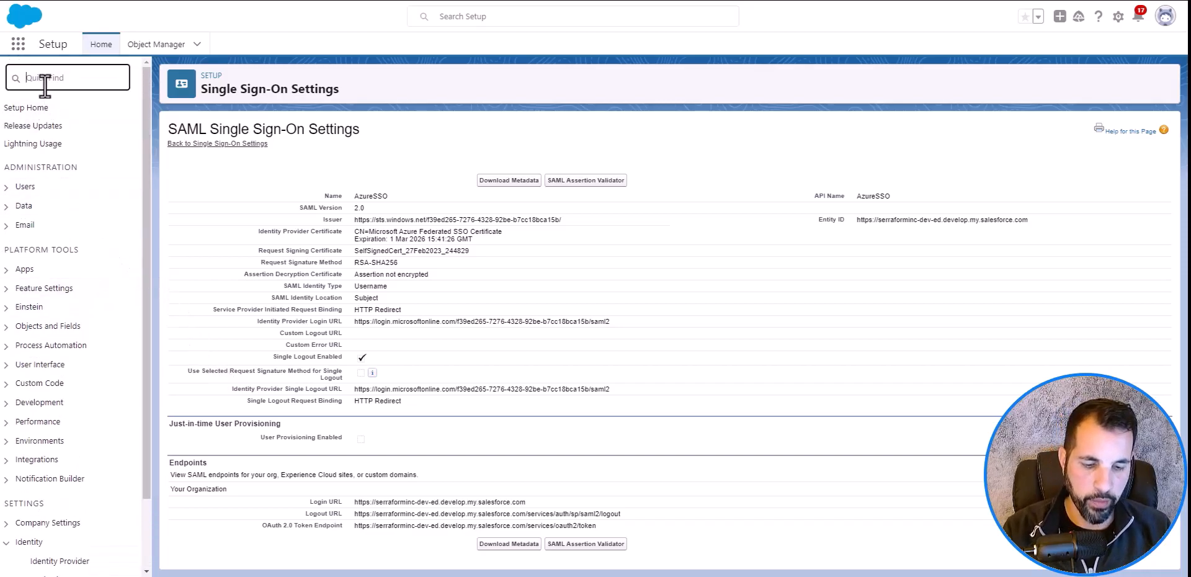
{"action": "type", "text": "my do"}
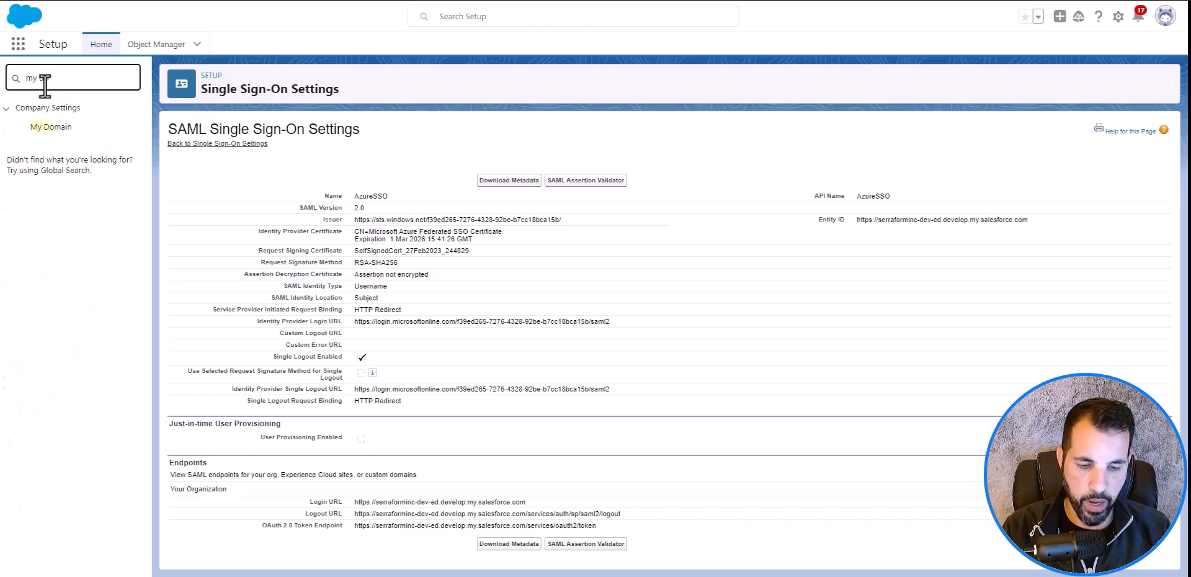
{"action": "type", "text": " spm"}
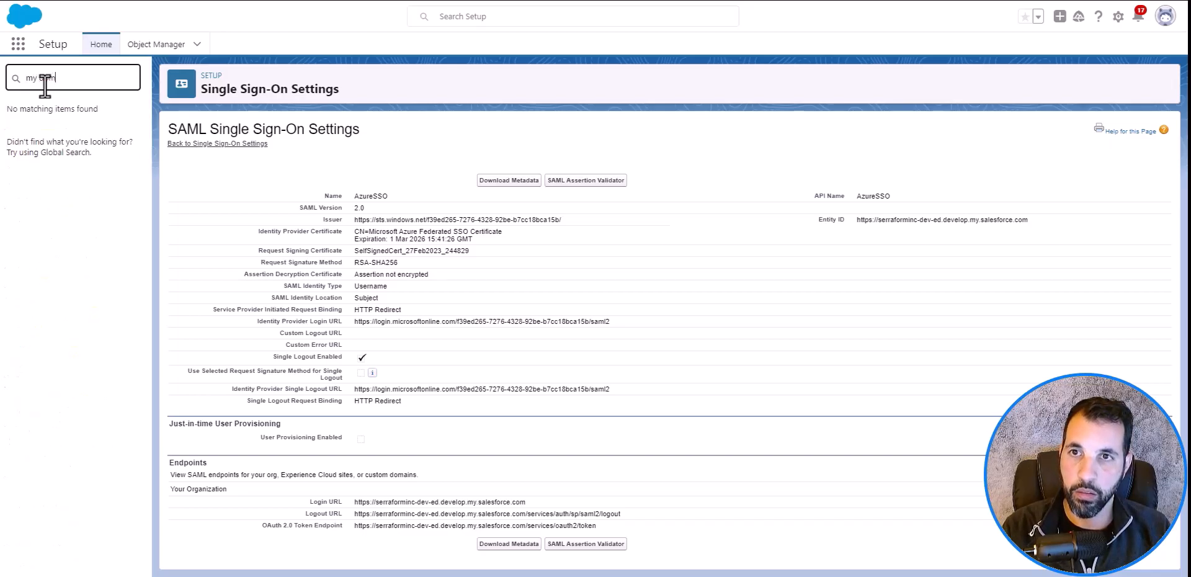
{"action": "type", "text": "ain"}
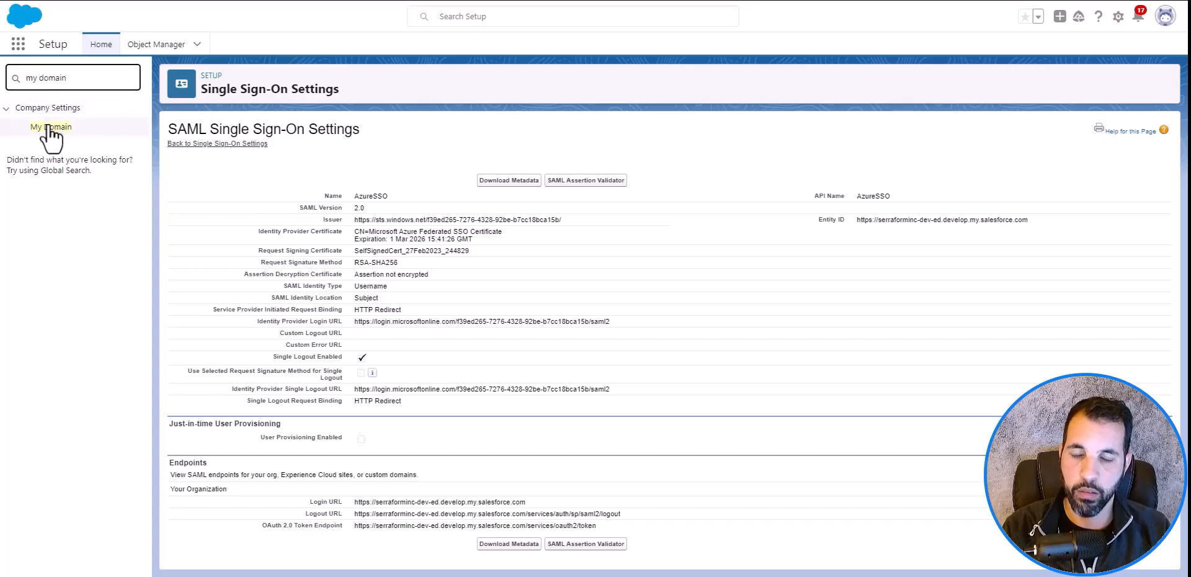
{"action": "left_click", "coordinate": [51, 128]}
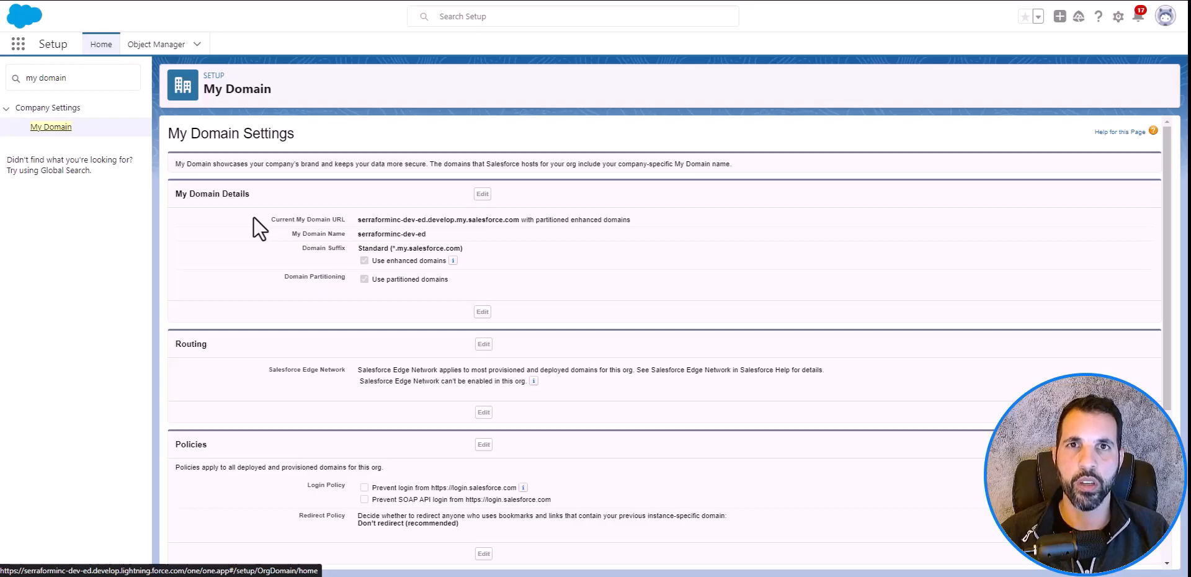
{"action": "scroll", "coordinate": [253, 217], "scroll_direction": "down", "scroll_amount": 3}
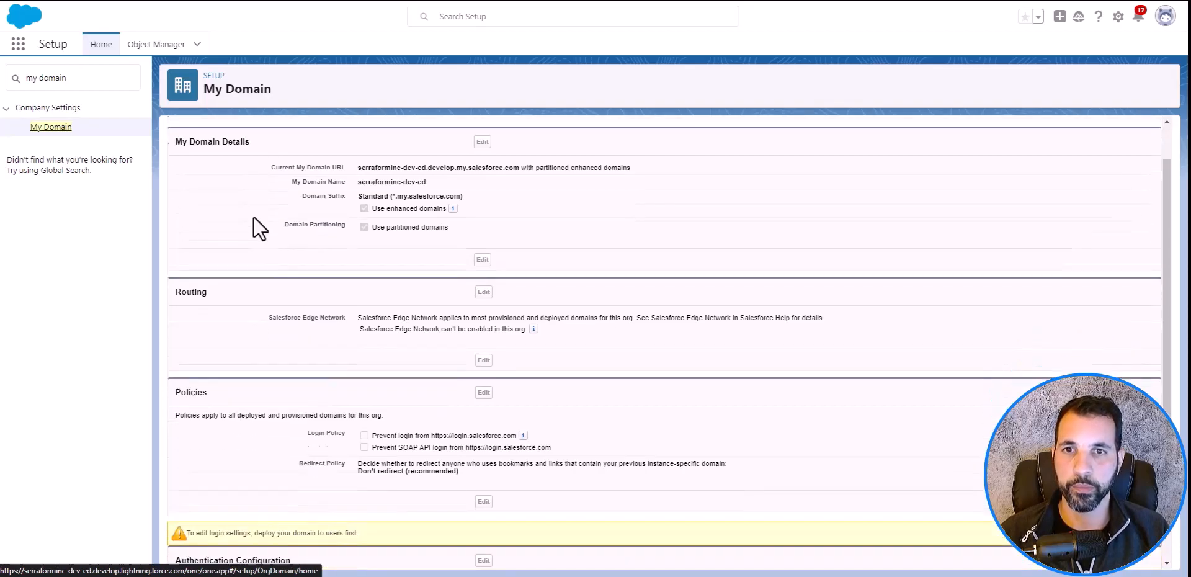
{"action": "scroll", "coordinate": [253, 217], "scroll_direction": "down", "scroll_amount": 3}
{"action": "scroll", "coordinate": [253, 218], "scroll_direction": "down", "scroll_amount": 2}
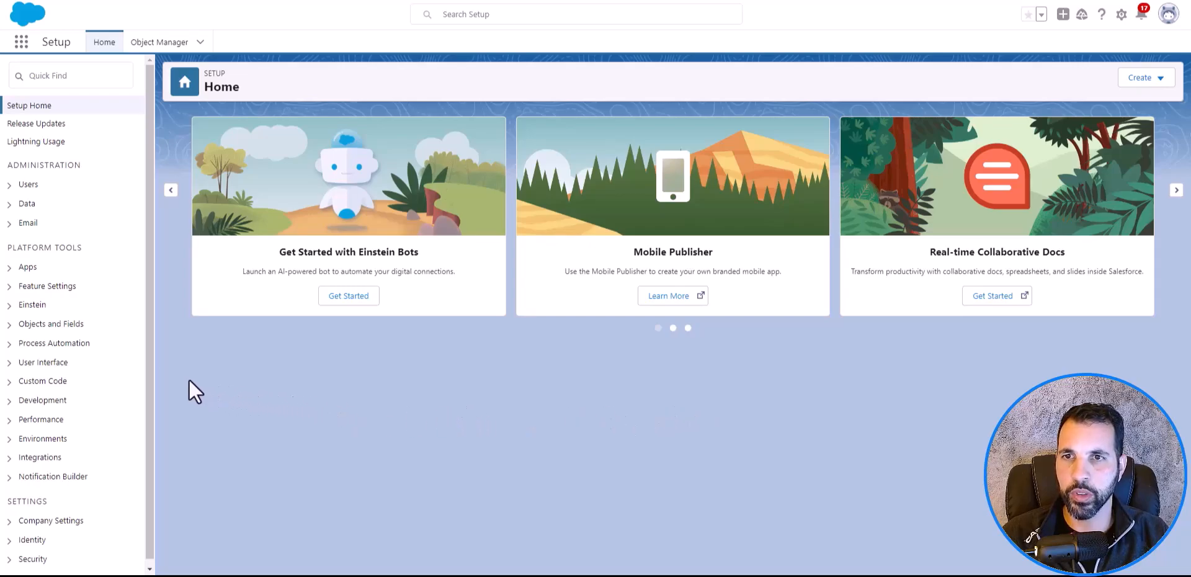
- Under Users, review Profiles > Custom: Support Profile, then list the users
{"action": "left_click", "coordinate": [28, 184]}
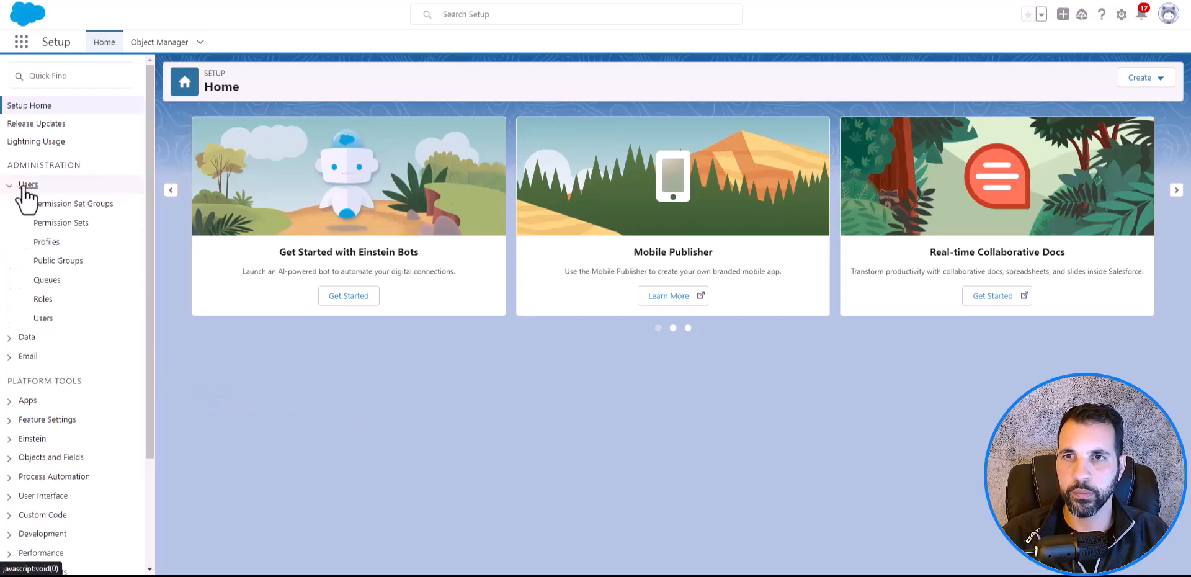
{"action": "left_click", "coordinate": [45, 242]}
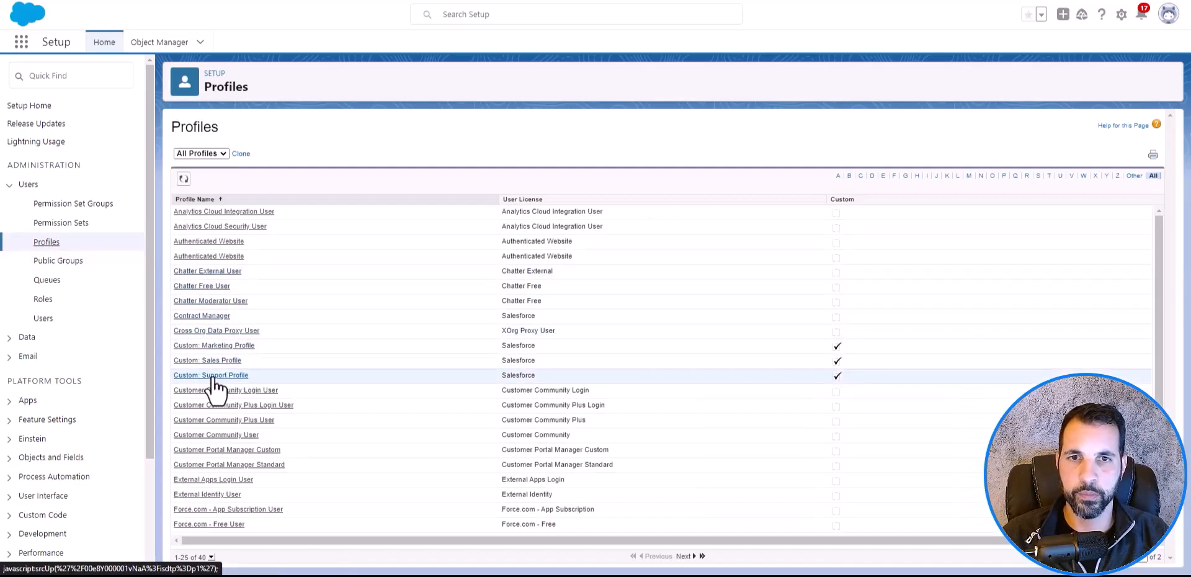
{"action": "left_click", "coordinate": [210, 375]}
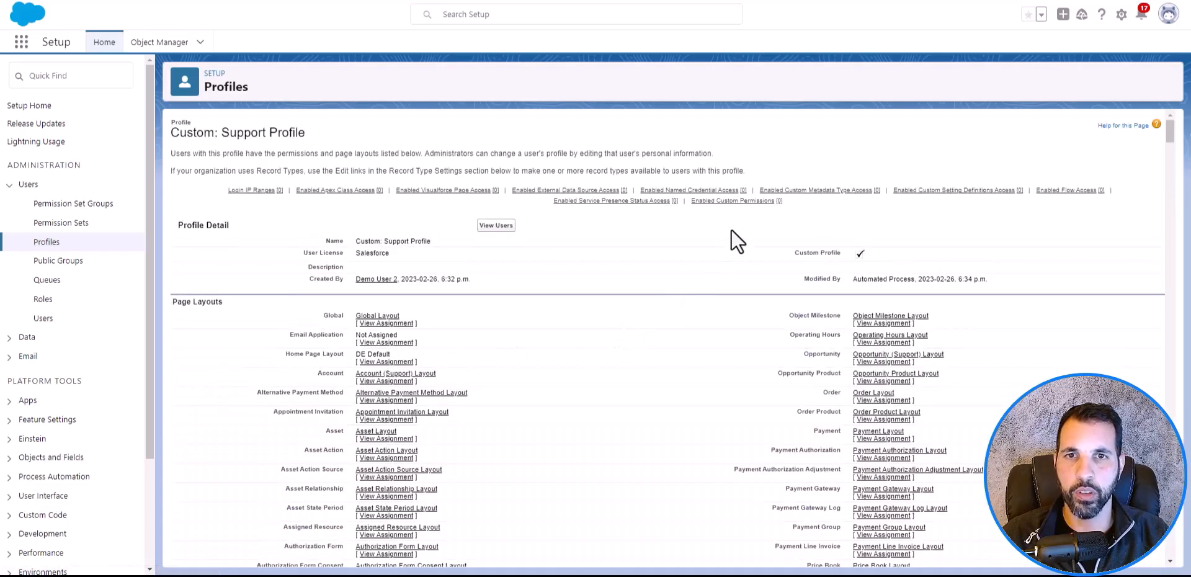
{"action": "scroll", "coordinate": [732, 229], "scroll_direction": "down", "scroll_amount": 3}
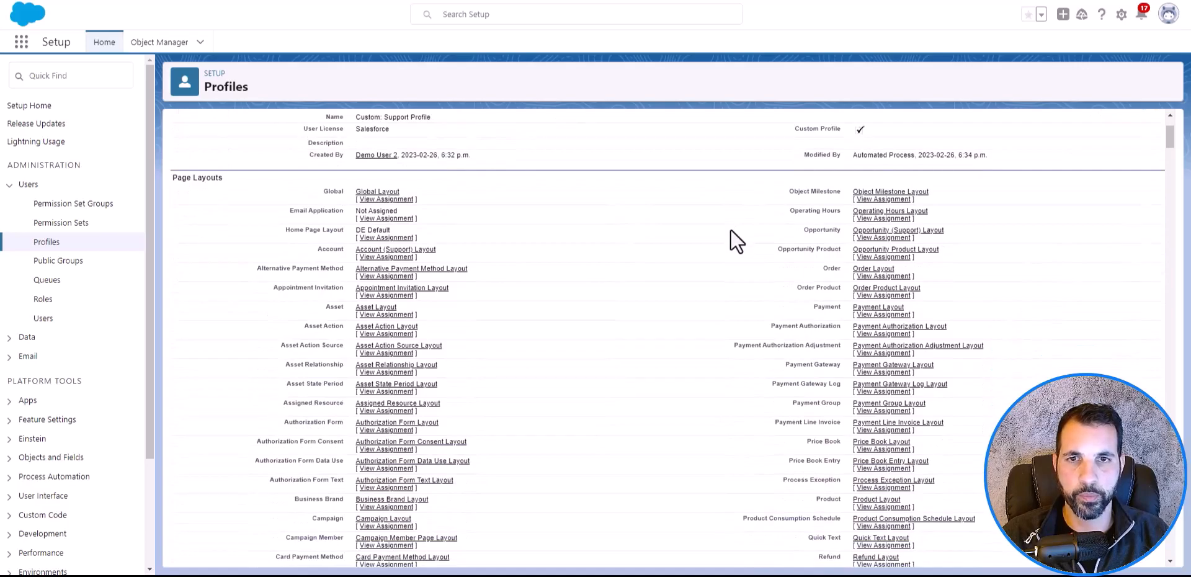
{"action": "scroll", "coordinate": [730, 229], "scroll_direction": "up", "scroll_amount": 3}
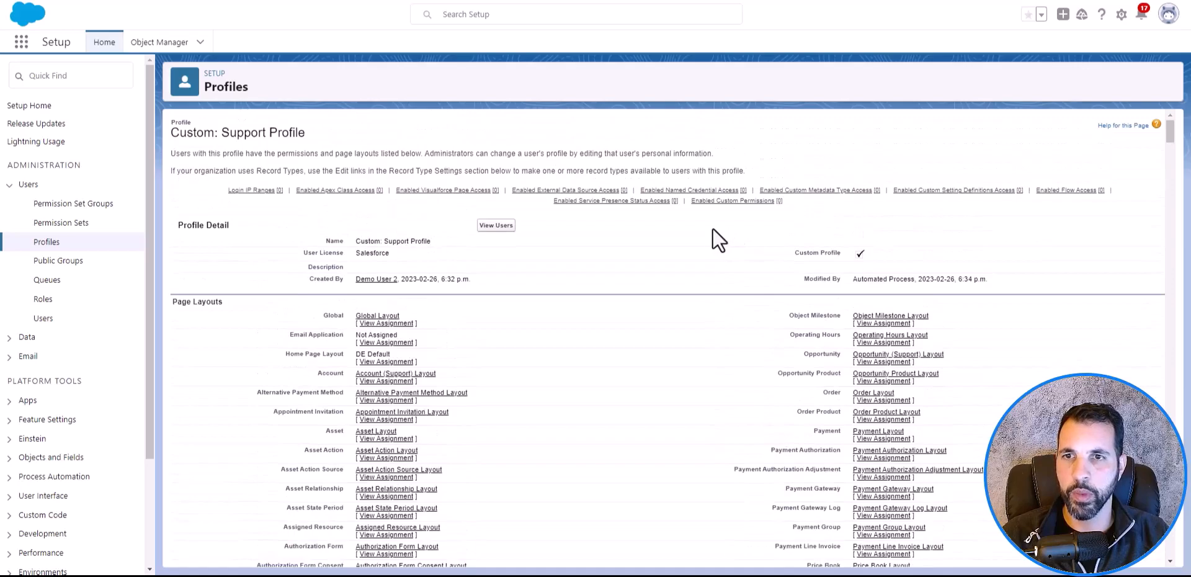
{"action": "left_click", "coordinate": [44, 319]}
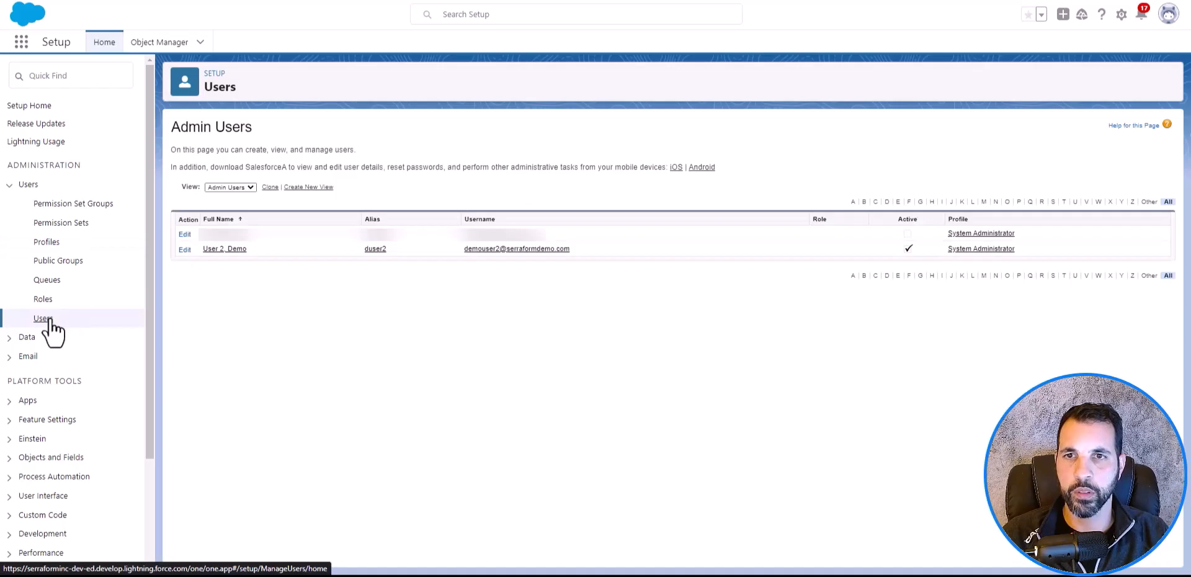
- Review the User 2, Demo detail page, then switch back to Azure's Salesforce sign-on tab
{"action": "left_click", "coordinate": [225, 248]}
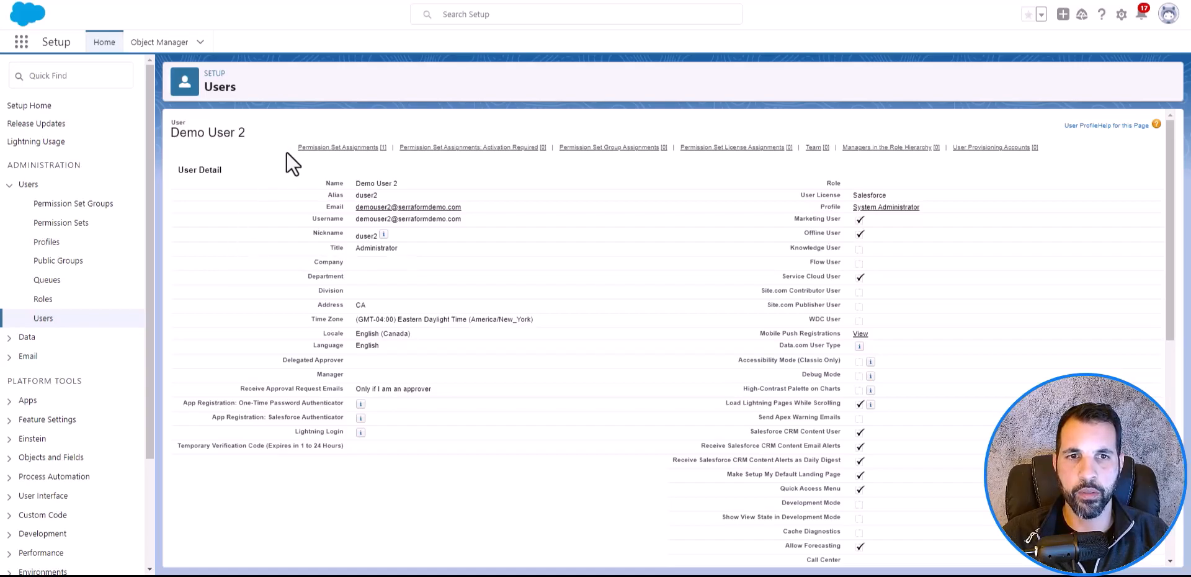
{"action": "key", "text": "ctrl+Tab"}
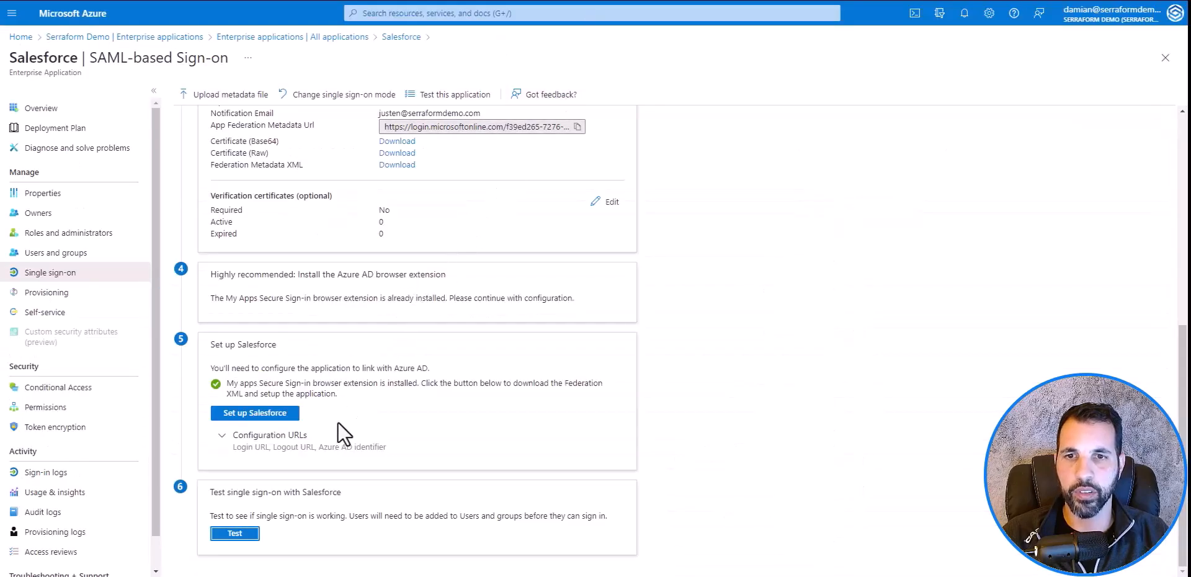
- Launch the Salesforce single sign-on test and choose 'Log in with AzureSSO' on the login page
{"action": "left_click", "coordinate": [220, 541]}
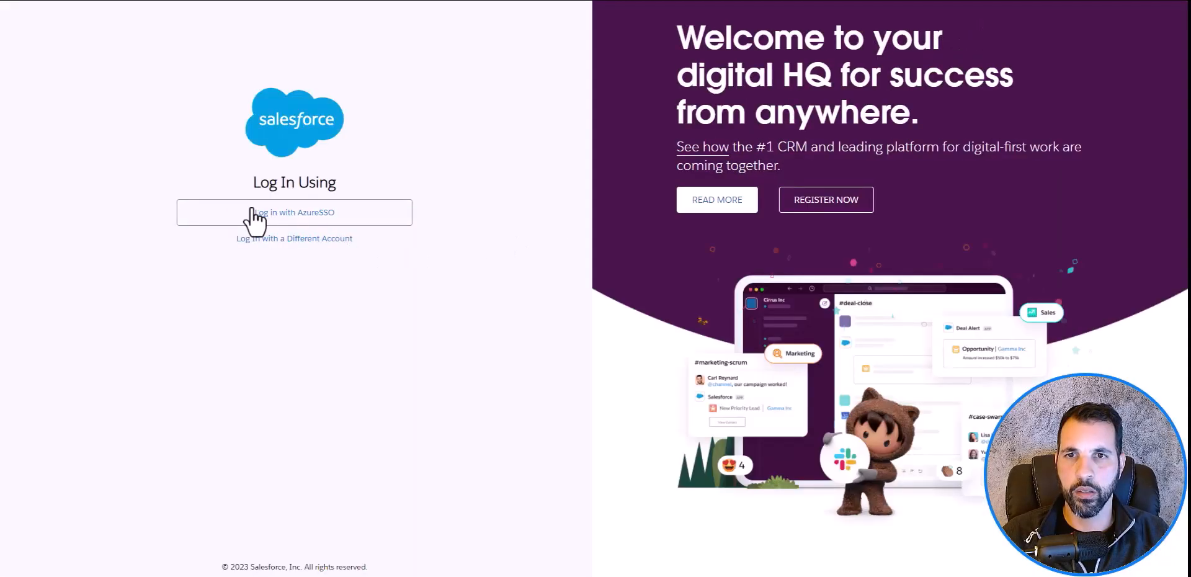
{"action": "left_click", "coordinate": [244, 218]}
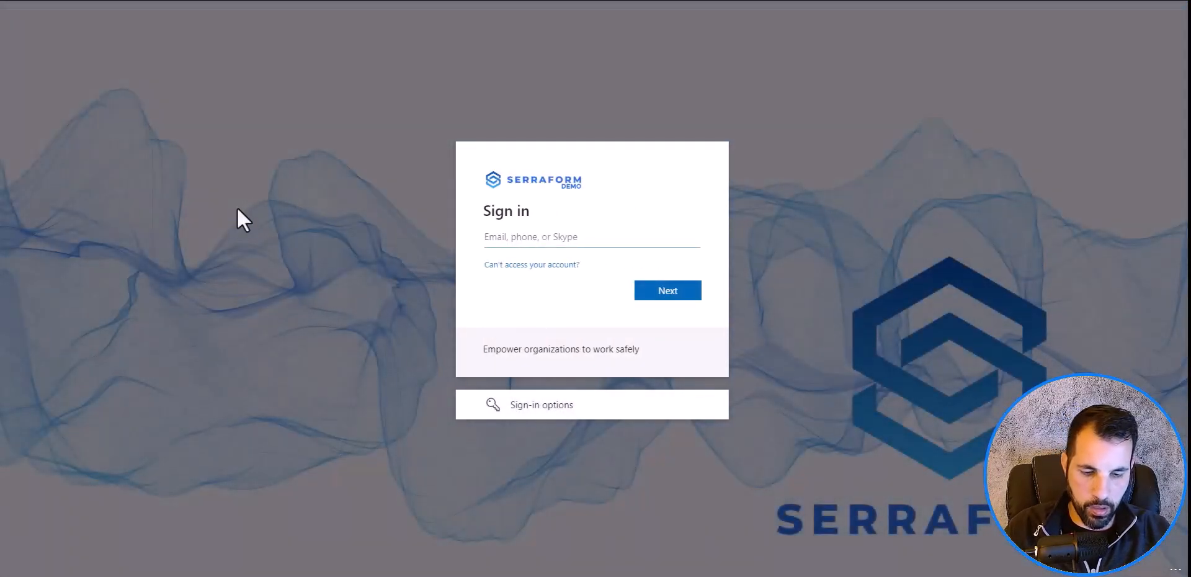
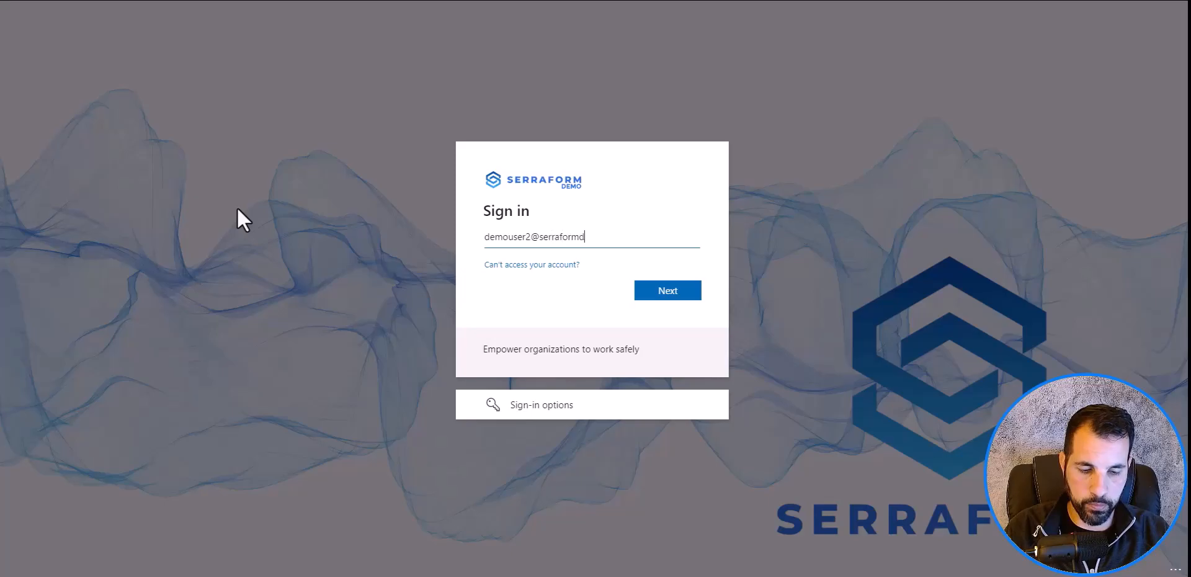
- Sign in to Microsoft Entra with the demo user's email and password
{"action": "key", "text": "Return"}
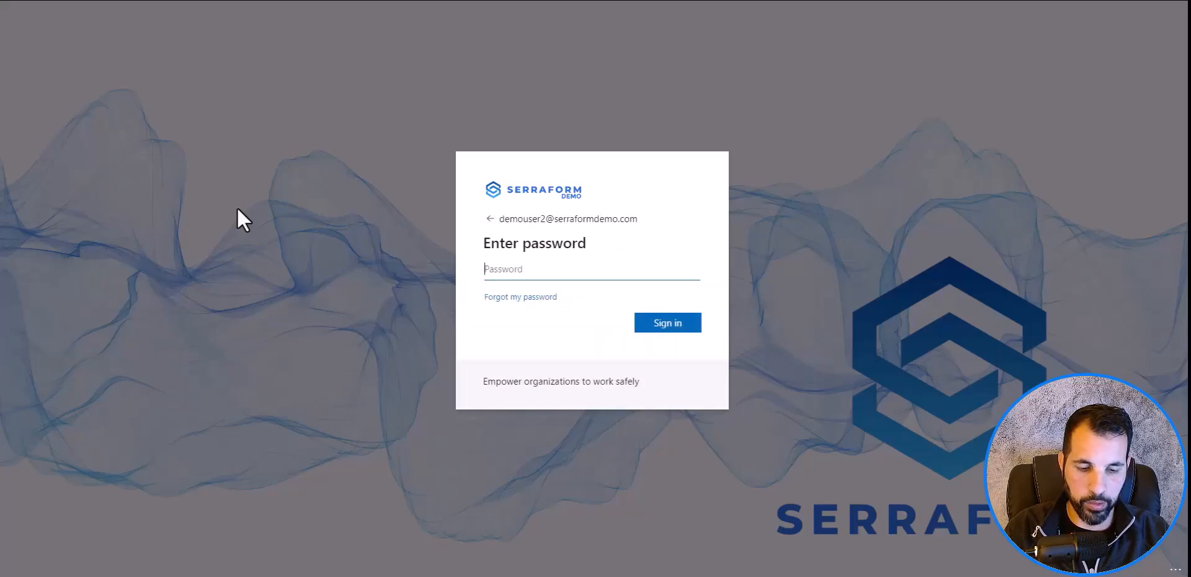
{"action": "type", "text": "*******"}
{"action": "key", "text": "Return"}
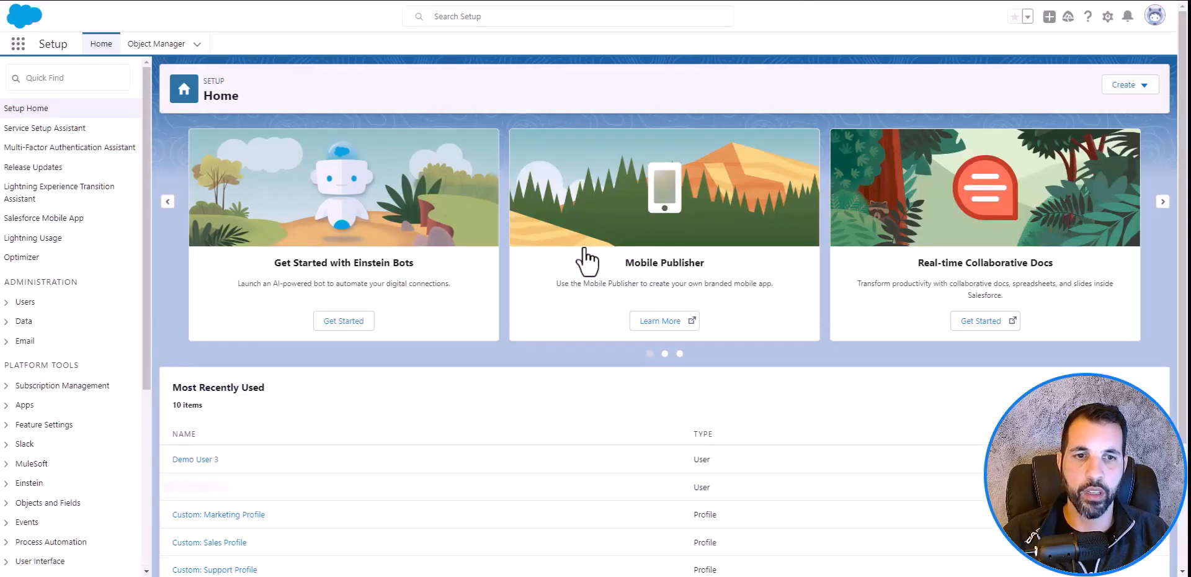
- View the profile menu in Salesforce Setup to confirm the signed-in user
{"action": "left_click", "coordinate": [1154, 16]}
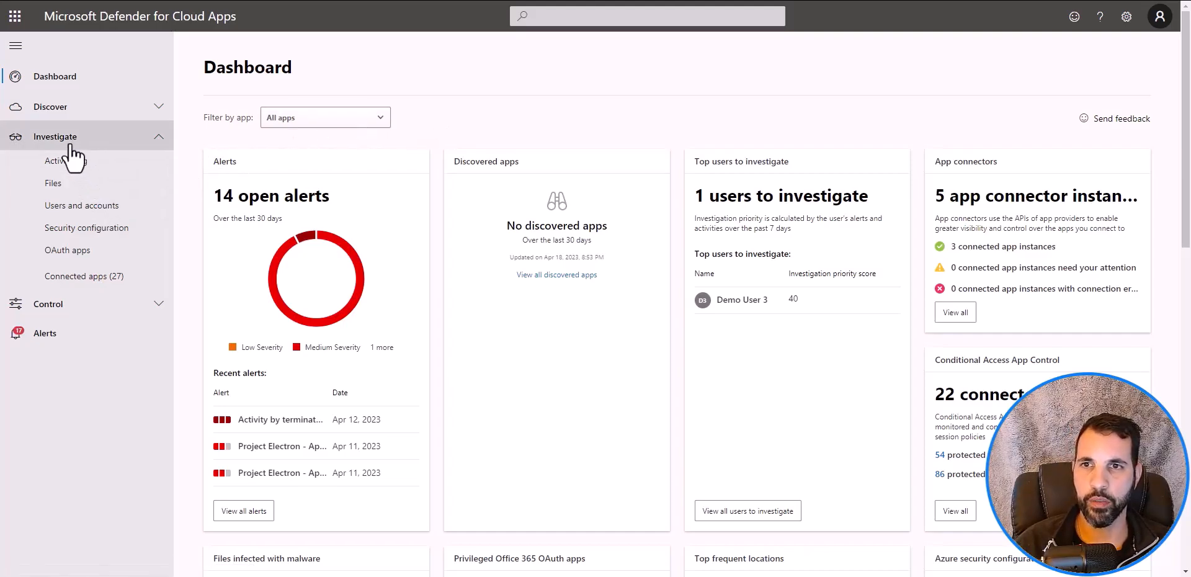
- Show the Salesforce connector option, then expand the connected Salesforce SF-Demo connector's details
{"action": "left_click", "coordinate": [85, 277]}
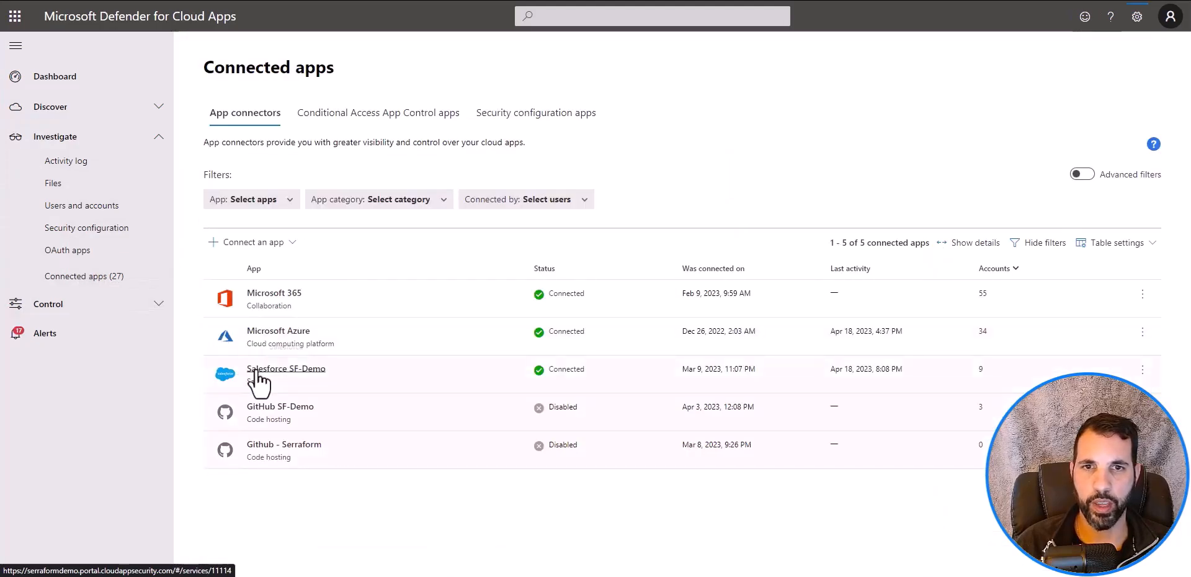
{"action": "left_click", "coordinate": [259, 244]}
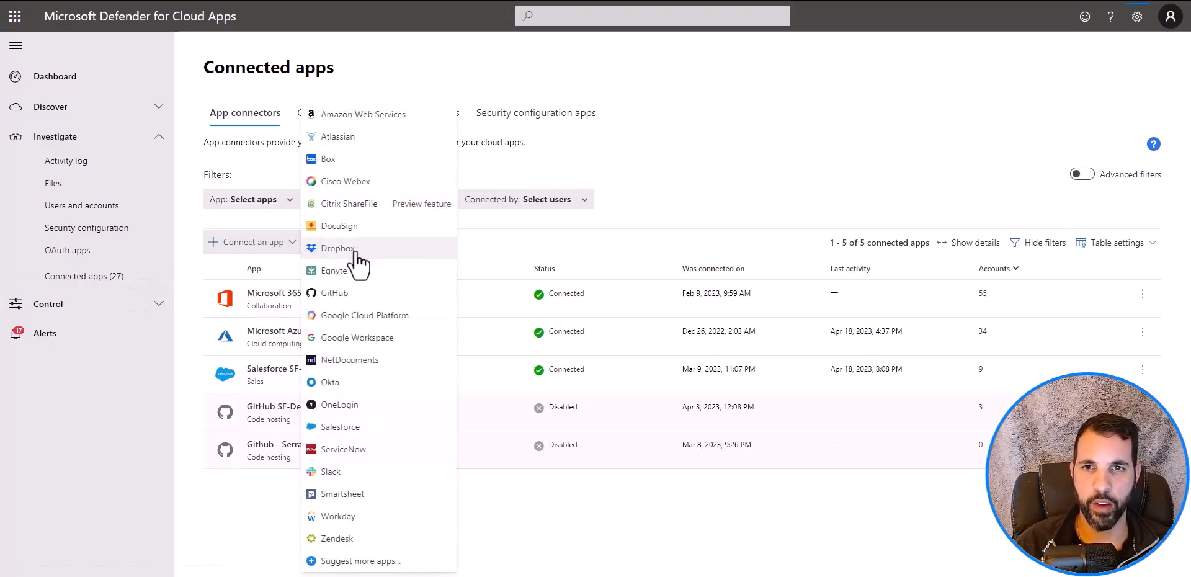
{"action": "left_click", "coordinate": [357, 433]}
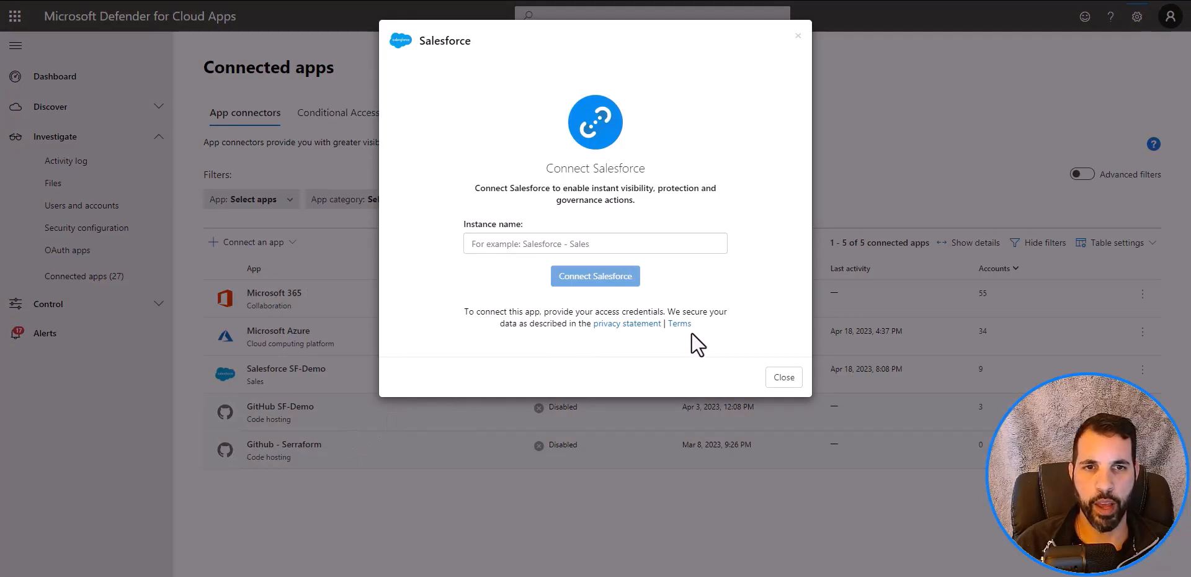
{"action": "left_click", "coordinate": [783, 378]}
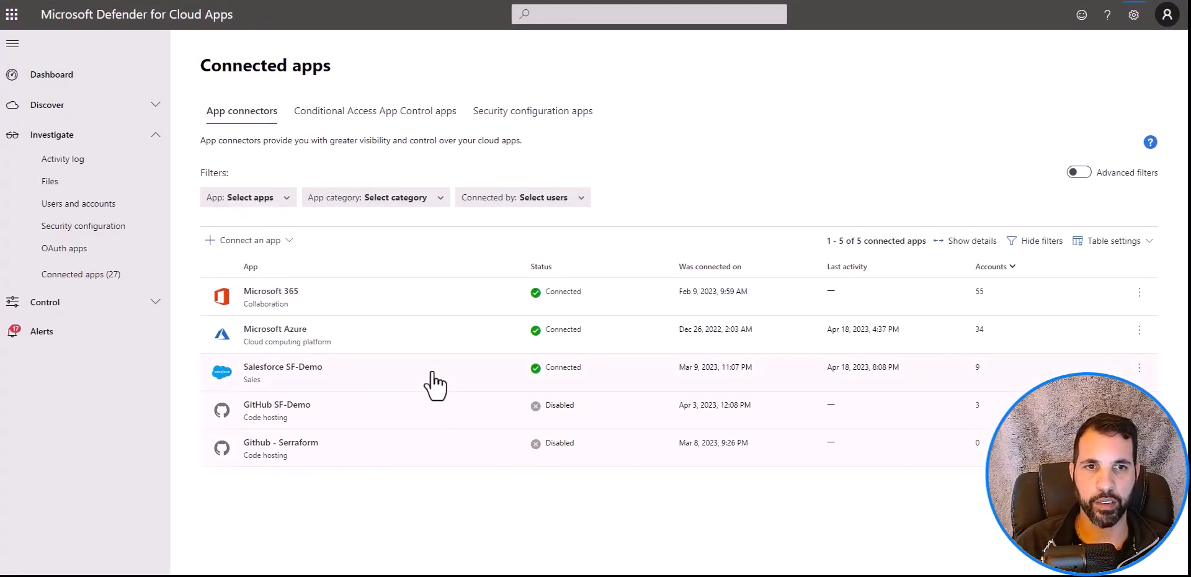
{"action": "left_click", "coordinate": [437, 382]}
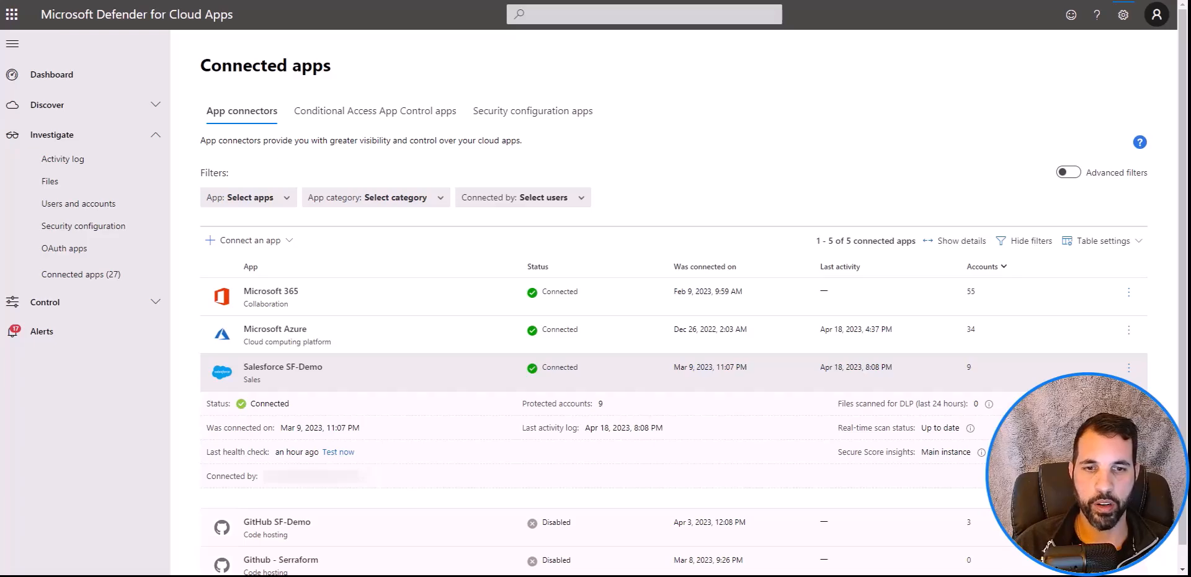
- Go to Microsoft 365 Defender in a new tab and bring up the Secure Score page
{"action": "key", "text": "ctrl+t"}
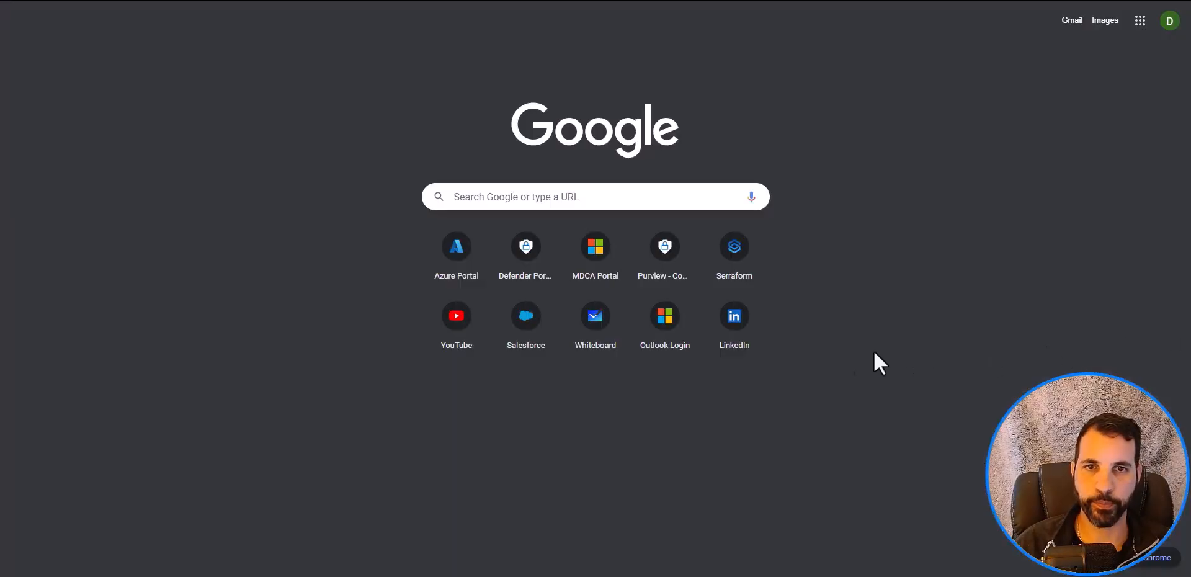
{"action": "left_click", "coordinate": [526, 251]}
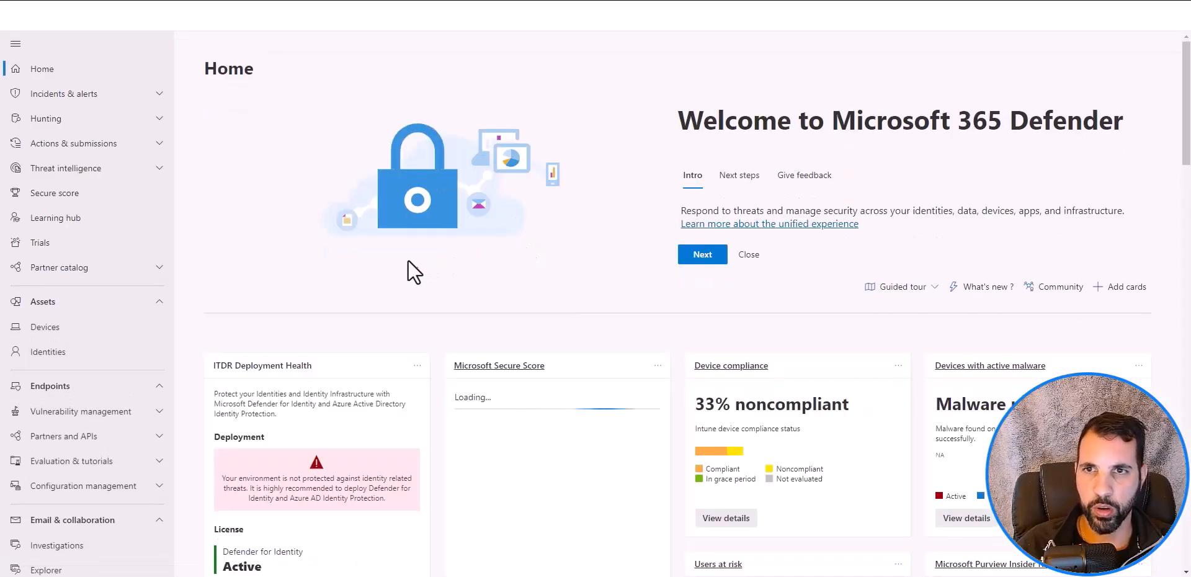
{"action": "left_click", "coordinate": [54, 193]}
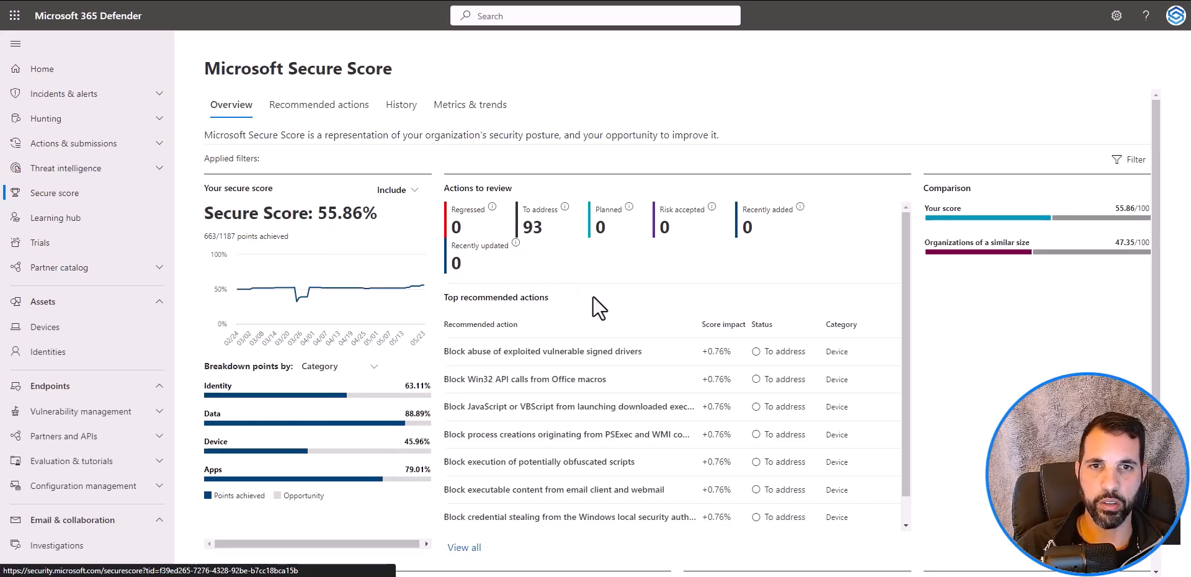
{"action": "scroll", "coordinate": [593, 298], "scroll_direction": "down", "scroll_amount": 1}
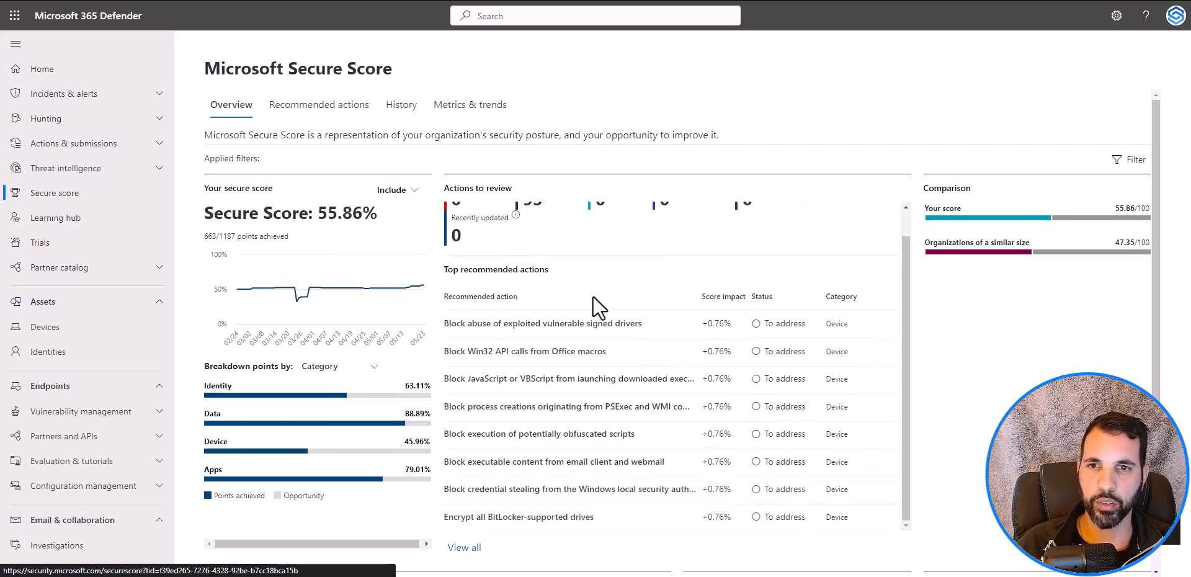
{"action": "scroll", "coordinate": [587, 309], "scroll_direction": "down", "scroll_amount": 2}
{"action": "scroll", "coordinate": [425, 371], "scroll_direction": "down", "scroll_amount": 1}
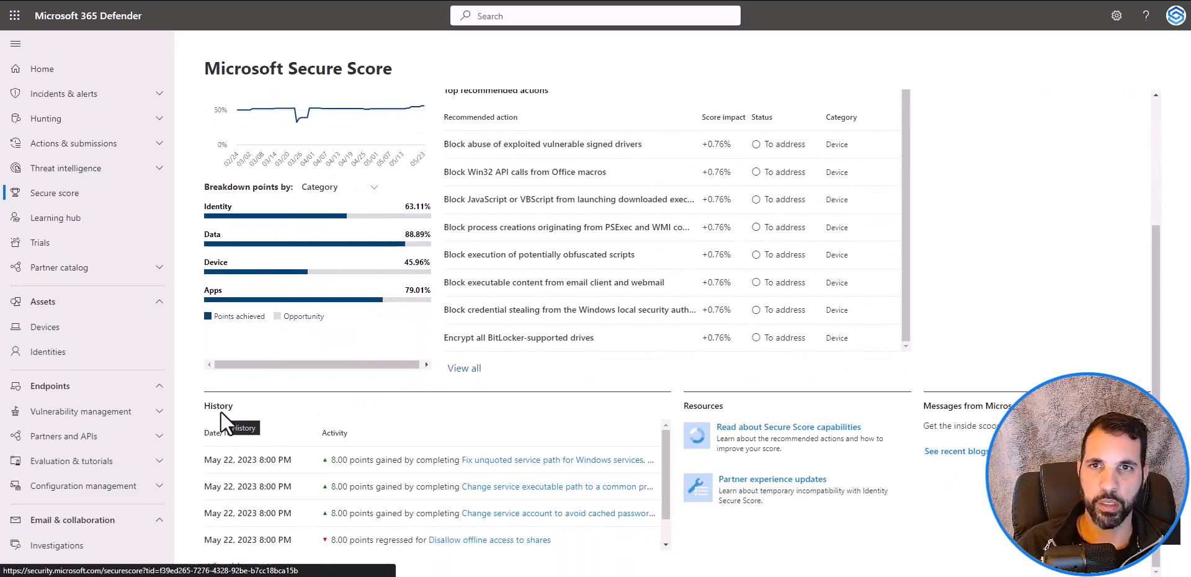
{"action": "scroll", "coordinate": [224, 421], "scroll_direction": "up", "scroll_amount": 4}
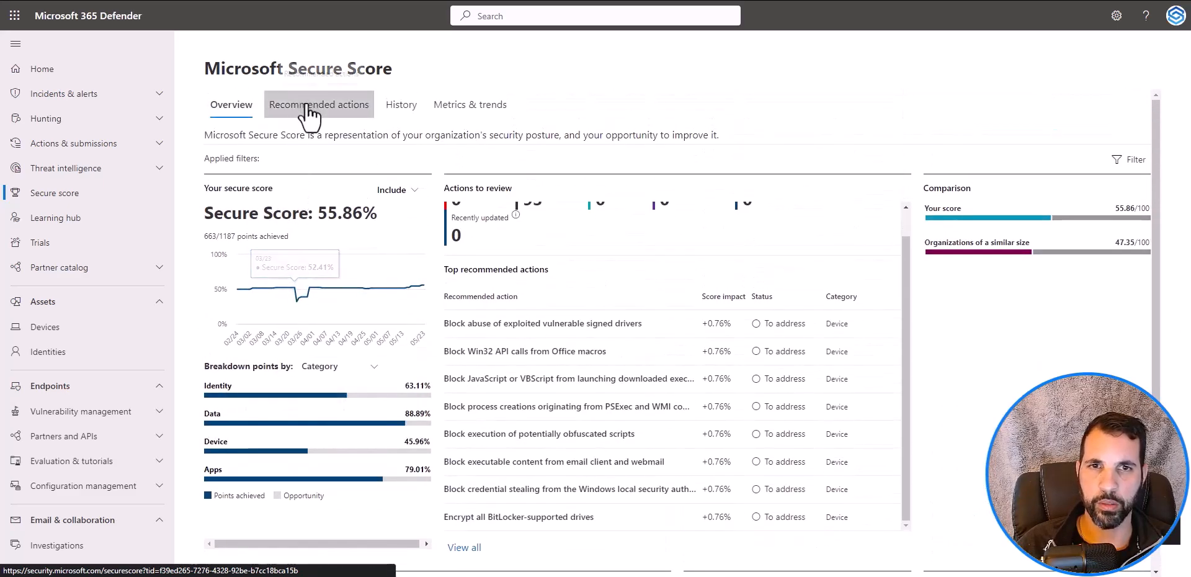
- Sort recommended actions by product and view the Salesforce 'Require a minimum 1 day password lifetime' item
{"action": "left_click", "coordinate": [318, 105]}
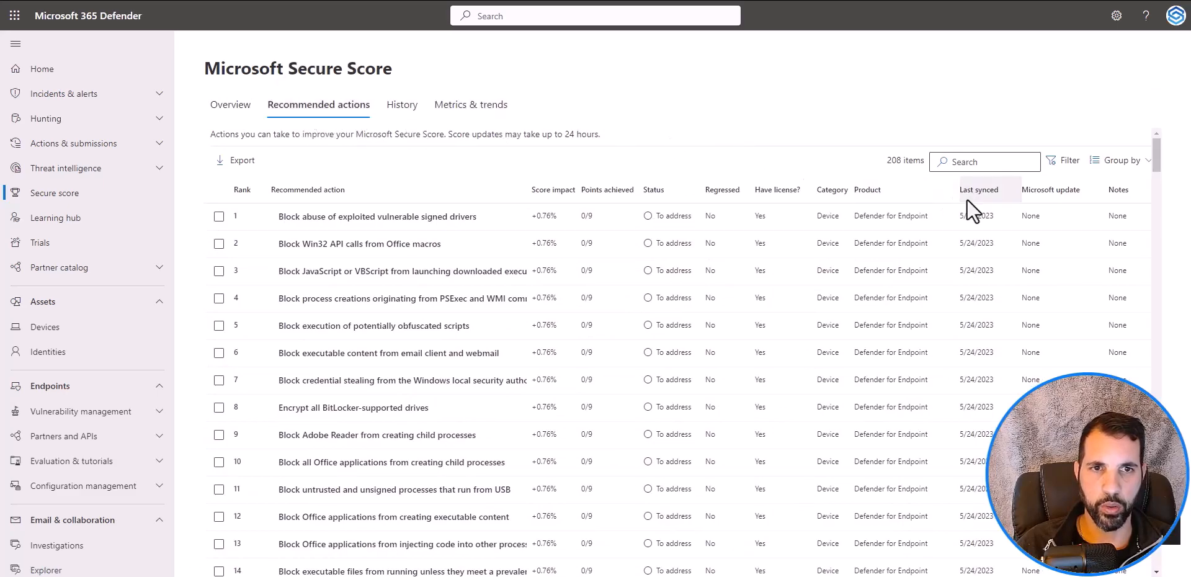
{"action": "left_click", "coordinate": [889, 194]}
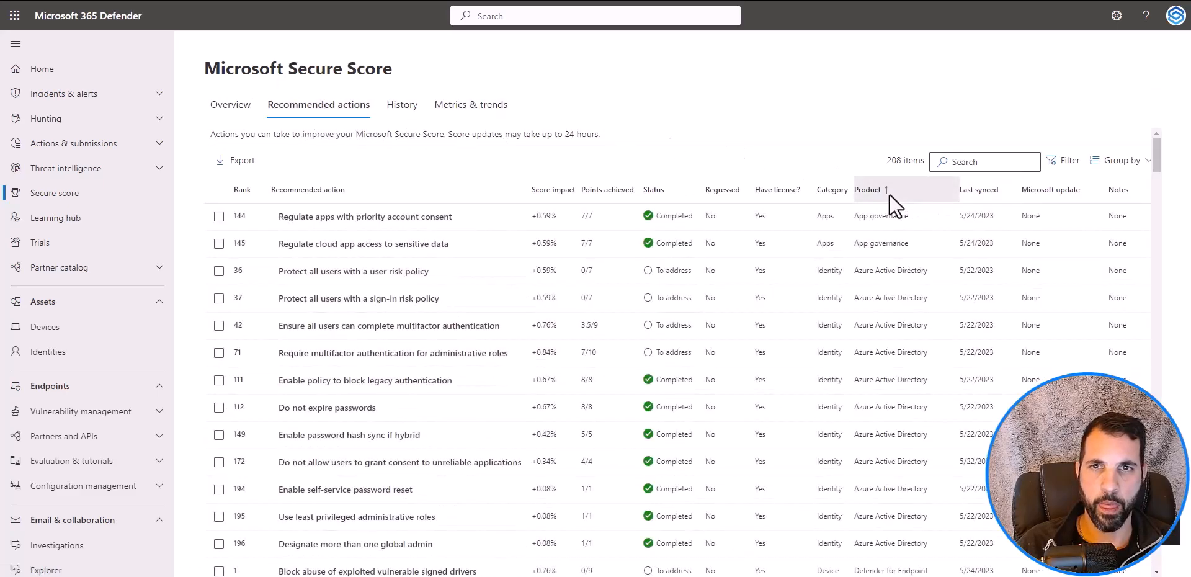
{"action": "left_click", "coordinate": [889, 193]}
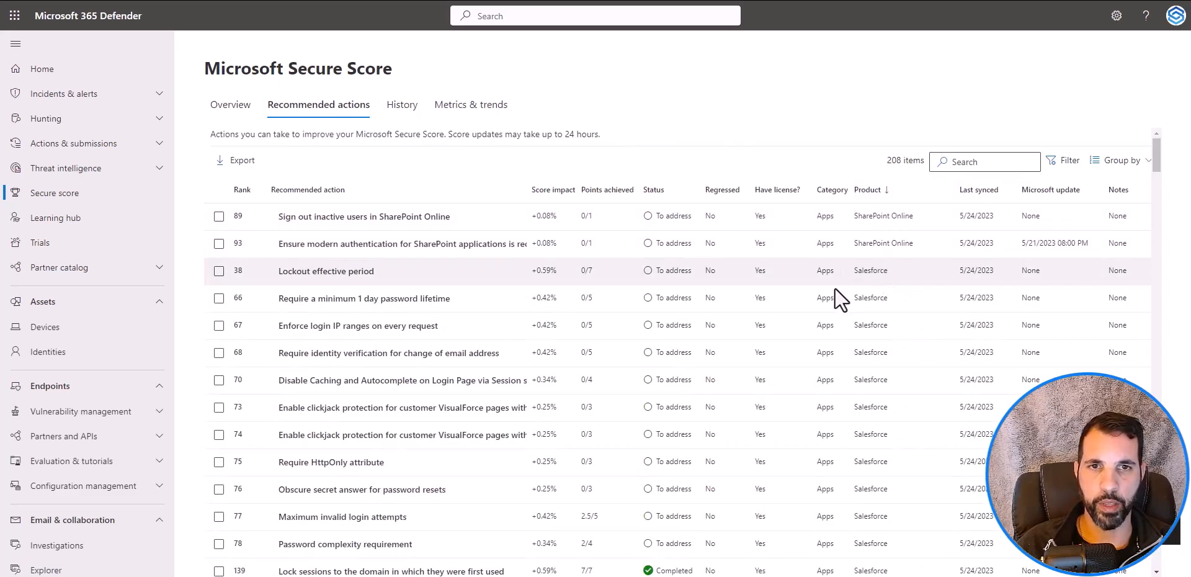
{"action": "scroll", "coordinate": [707, 298], "scroll_direction": "down", "scroll_amount": 3}
{"action": "scroll", "coordinate": [679, 316], "scroll_direction": "down", "scroll_amount": 3}
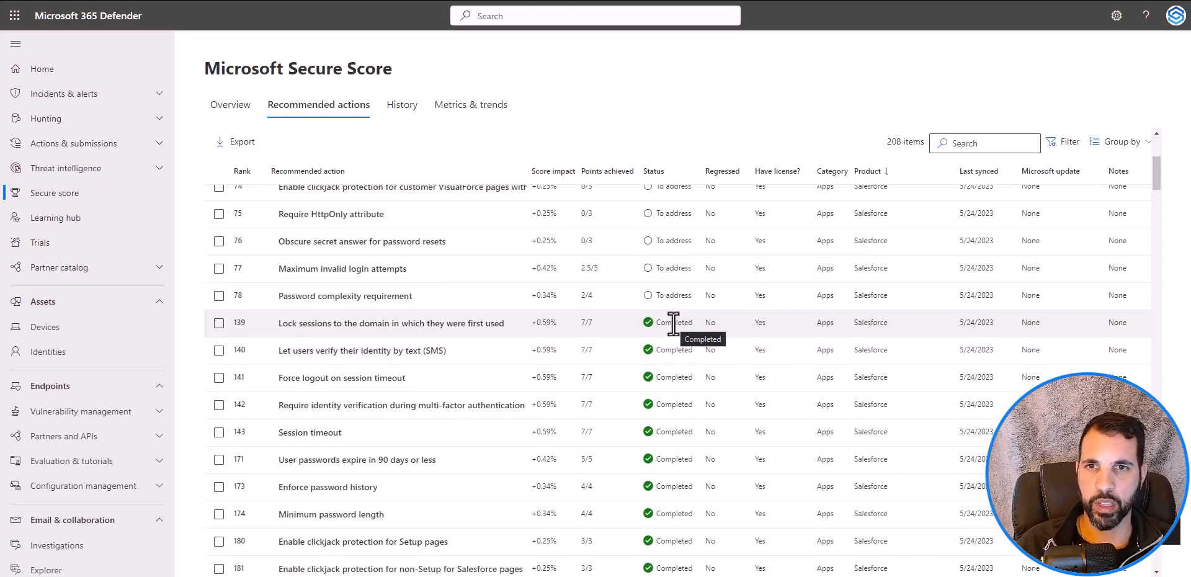
{"action": "scroll", "coordinate": [674, 325], "scroll_direction": "up", "scroll_amount": 3}
{"action": "scroll", "coordinate": [673, 325], "scroll_direction": "up", "scroll_amount": 3}
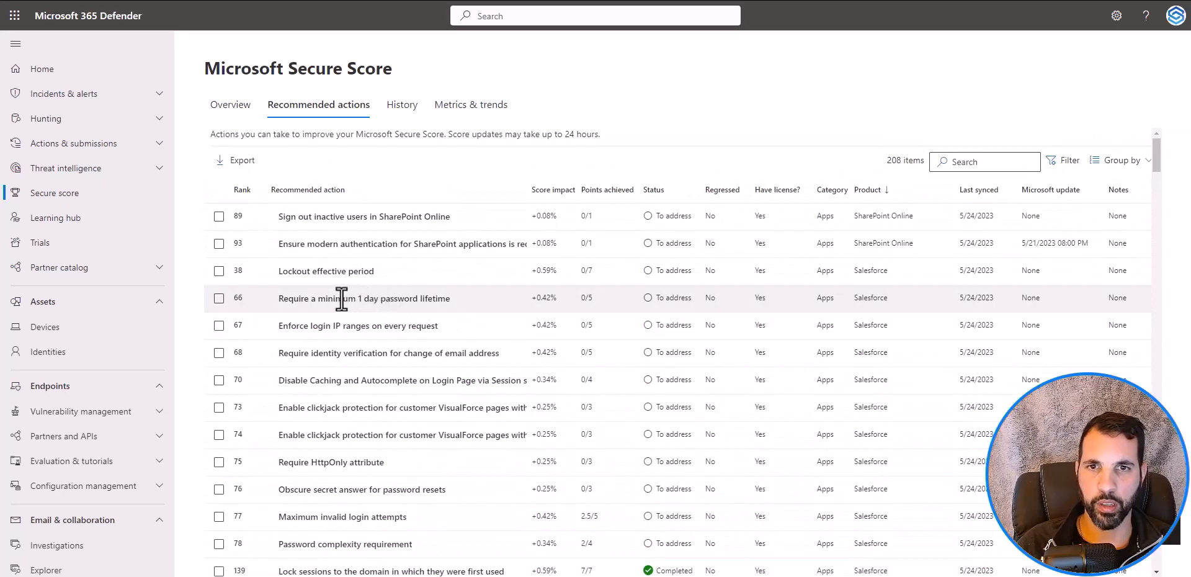
{"action": "left_click", "coordinate": [459, 296]}
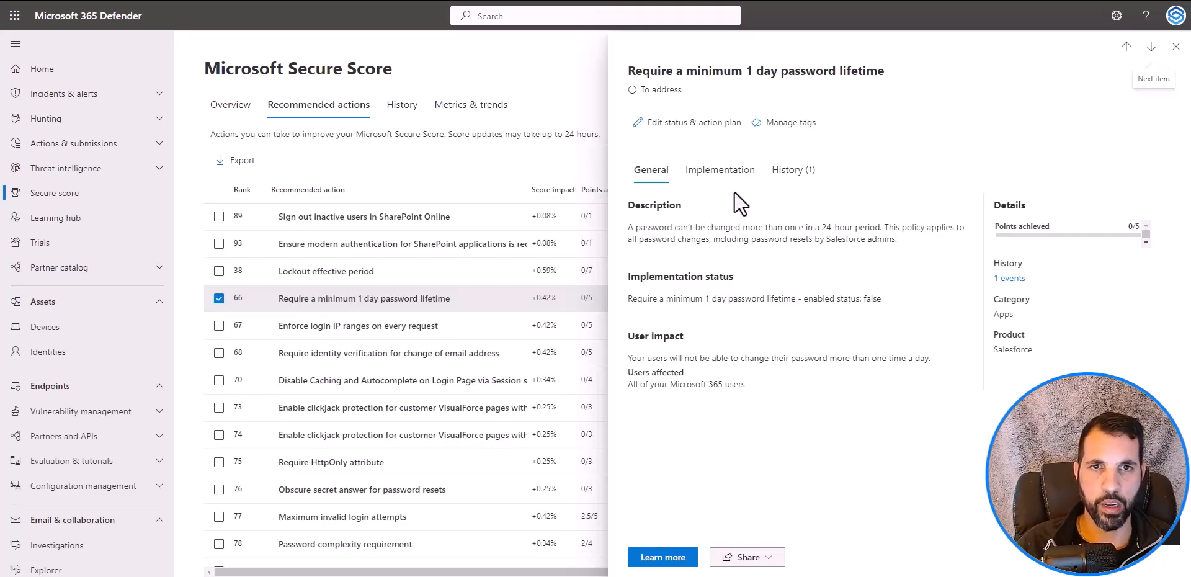
- Review the recommendation's implementation steps and point history, then start a Quick Find in Salesforce Setup
{"action": "left_click", "coordinate": [721, 170]}
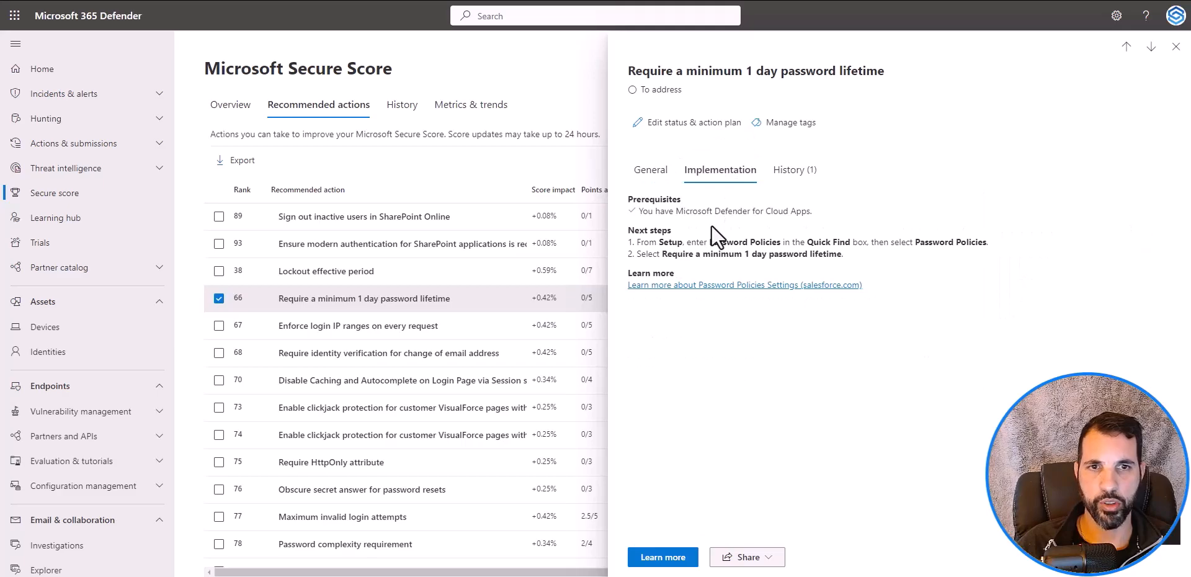
{"action": "left_click", "coordinate": [792, 169]}
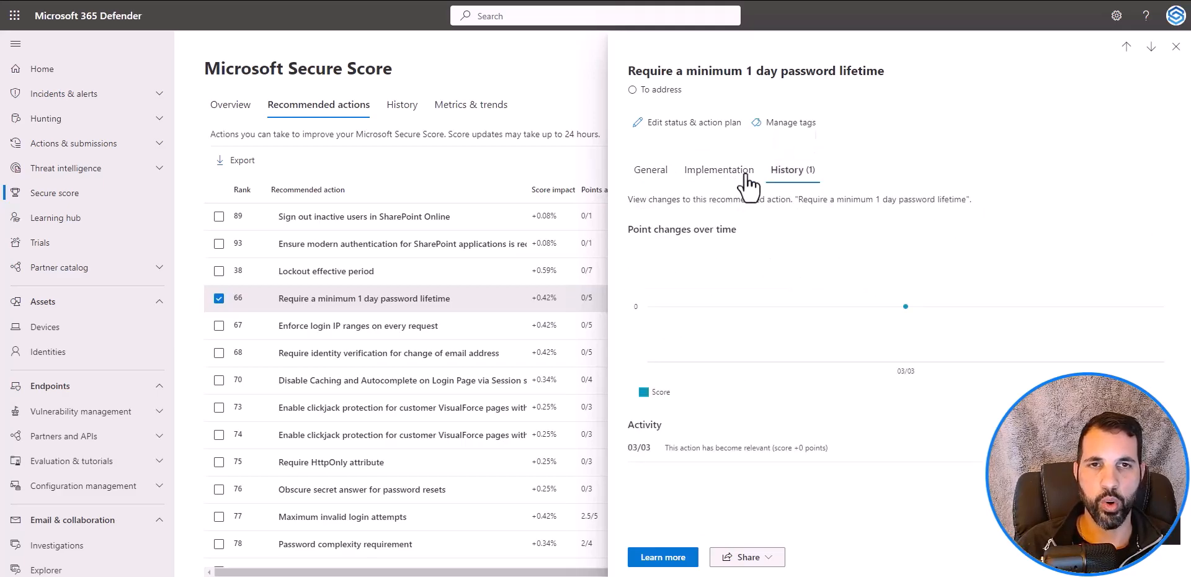
{"action": "left_click", "coordinate": [721, 170]}
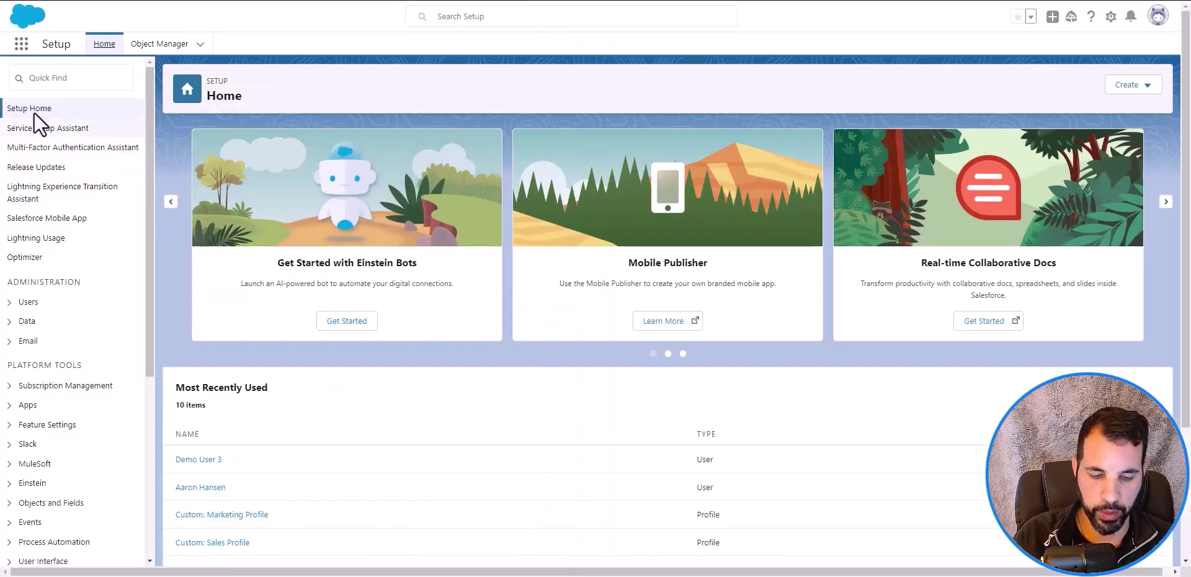
{"action": "left_click", "coordinate": [46, 77]}
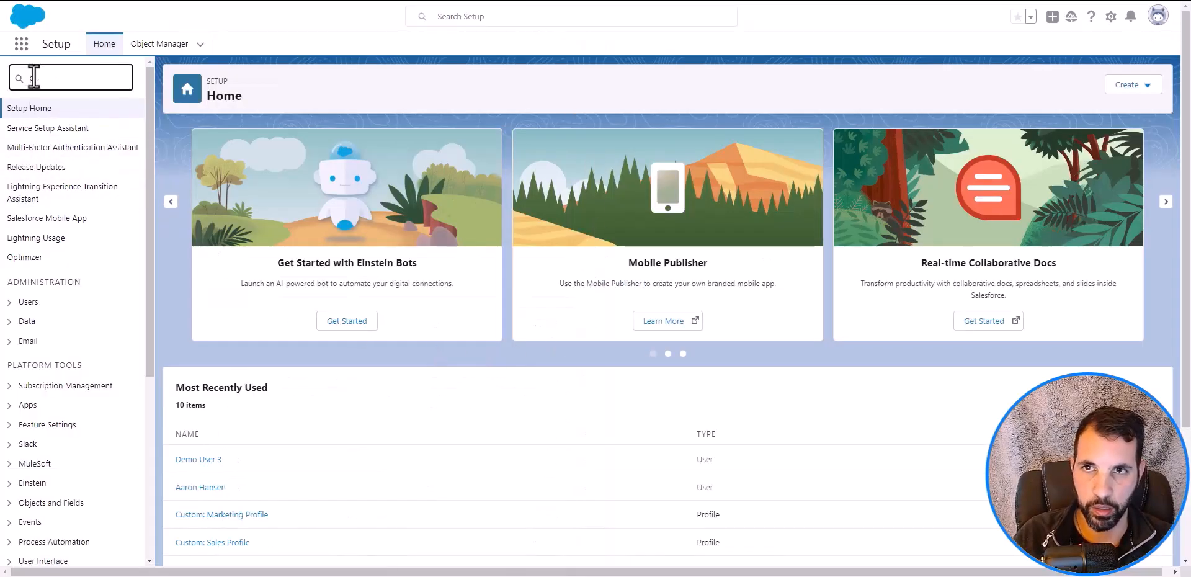
{"action": "type", "text": "password"}
- In Password Policies, enable 'Require a minimum 1 day password lifetime' and save
{"action": "left_click", "coordinate": [67, 148]}
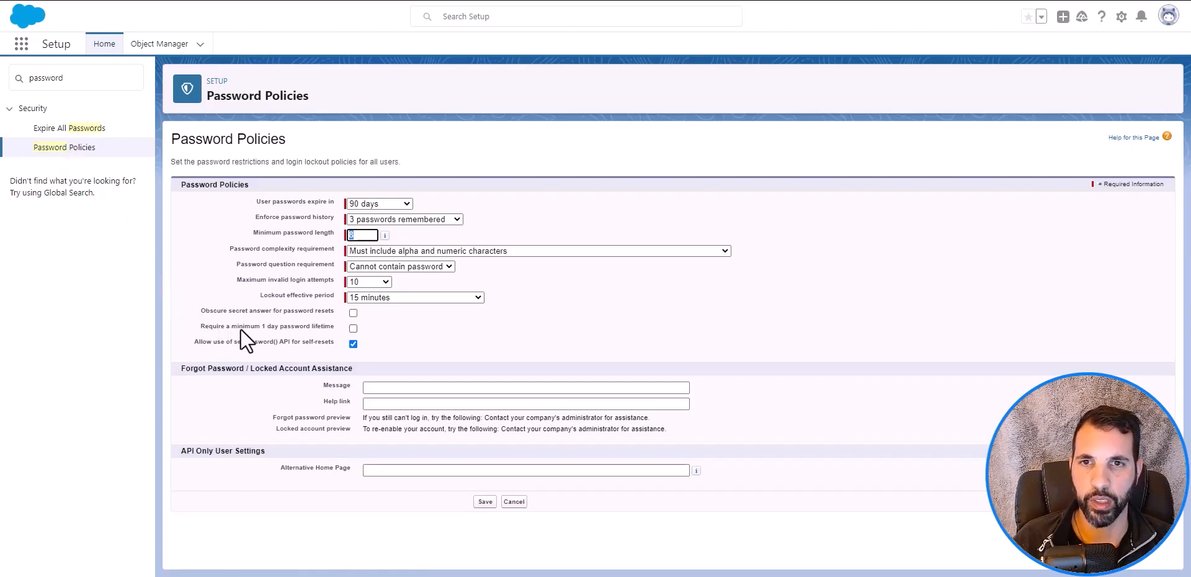
{"action": "left_click", "coordinate": [353, 327]}
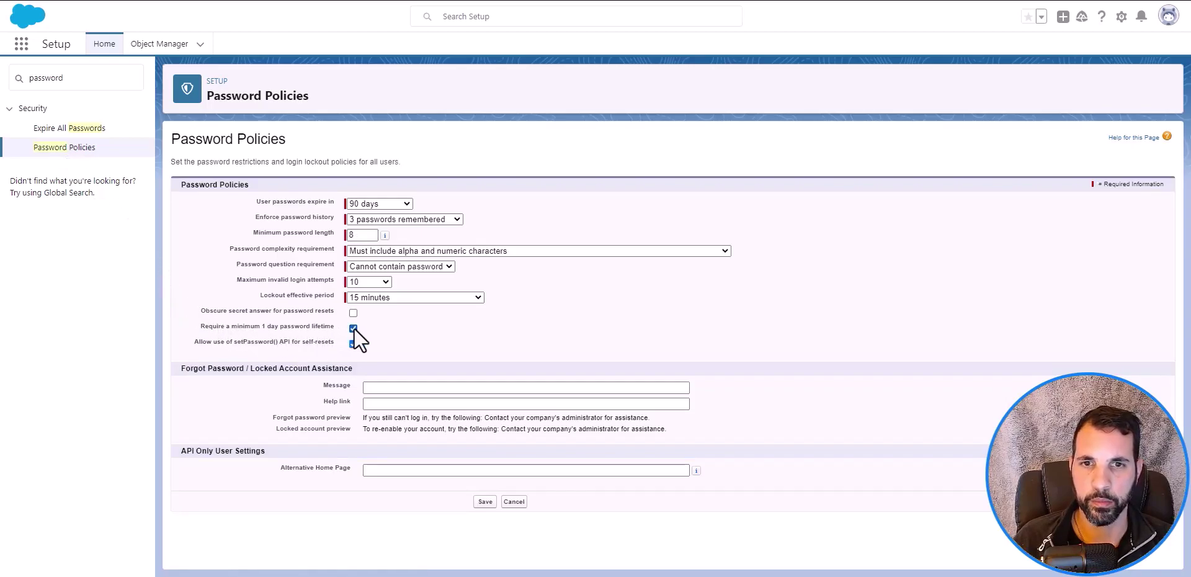
{"action": "left_click", "coordinate": [484, 503]}
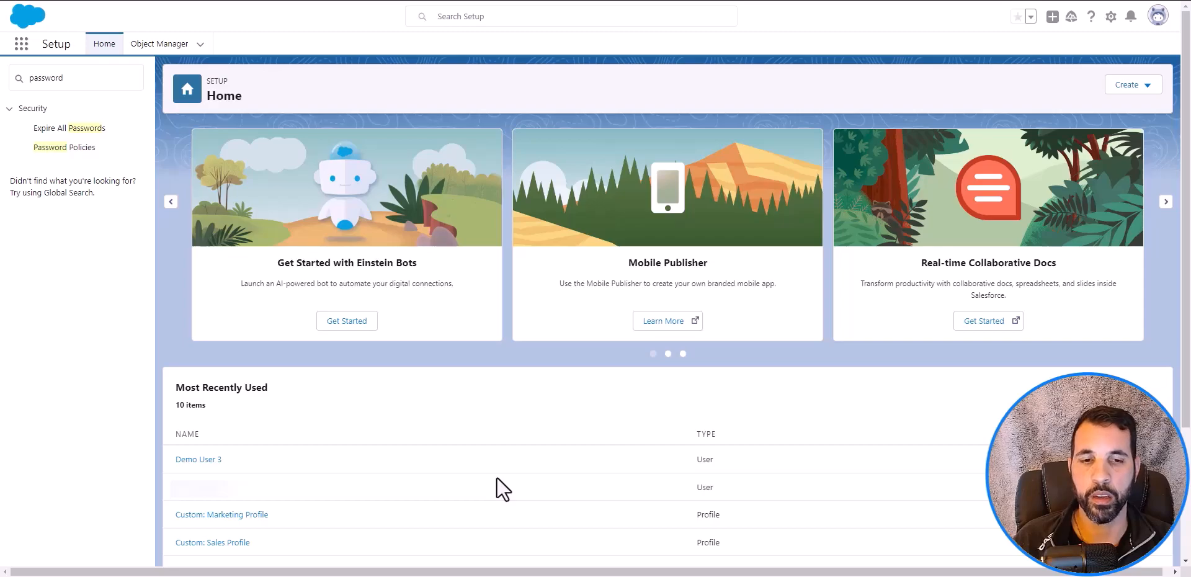
- Return to Defender's Secure Score recommended actions and sort by product to group Salesforce items
{"action": "key", "text": "ctrl+t"}
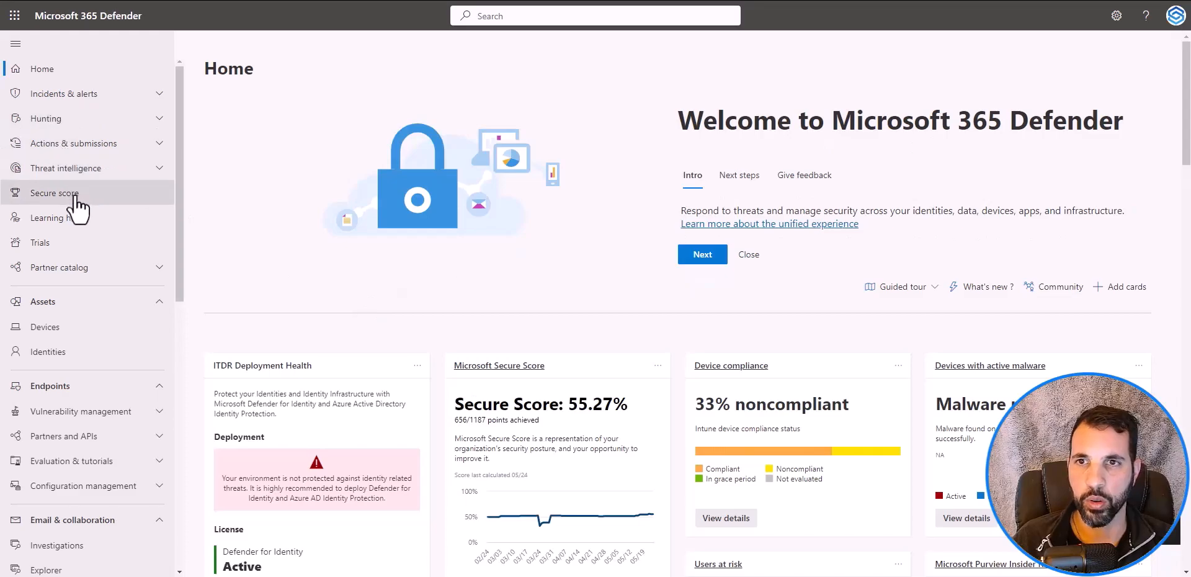
{"action": "left_click", "coordinate": [55, 192]}
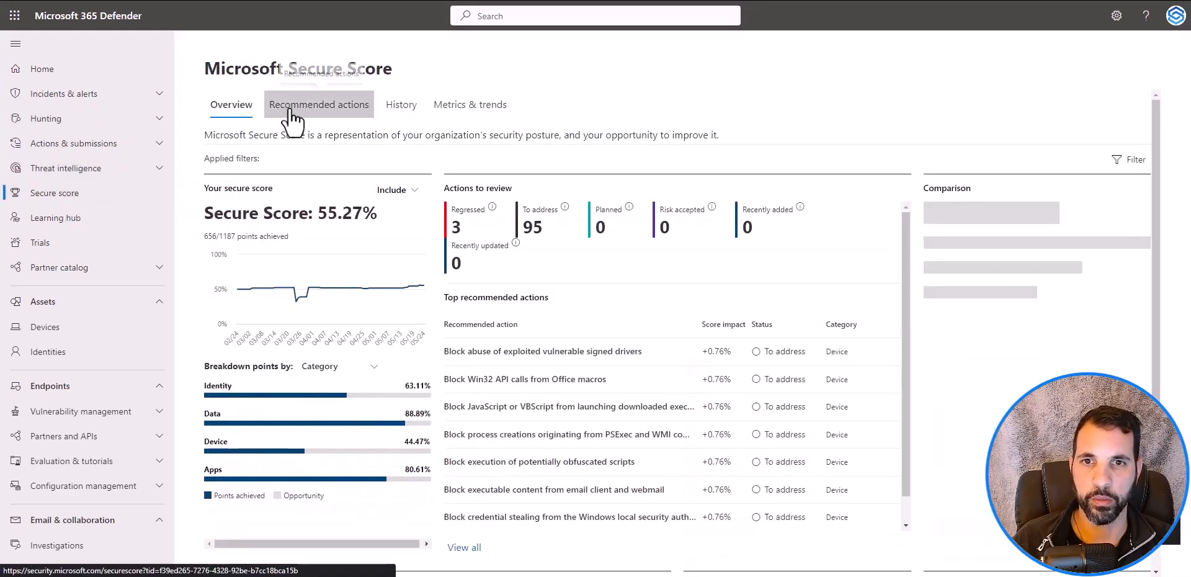
{"action": "left_click", "coordinate": [319, 104]}
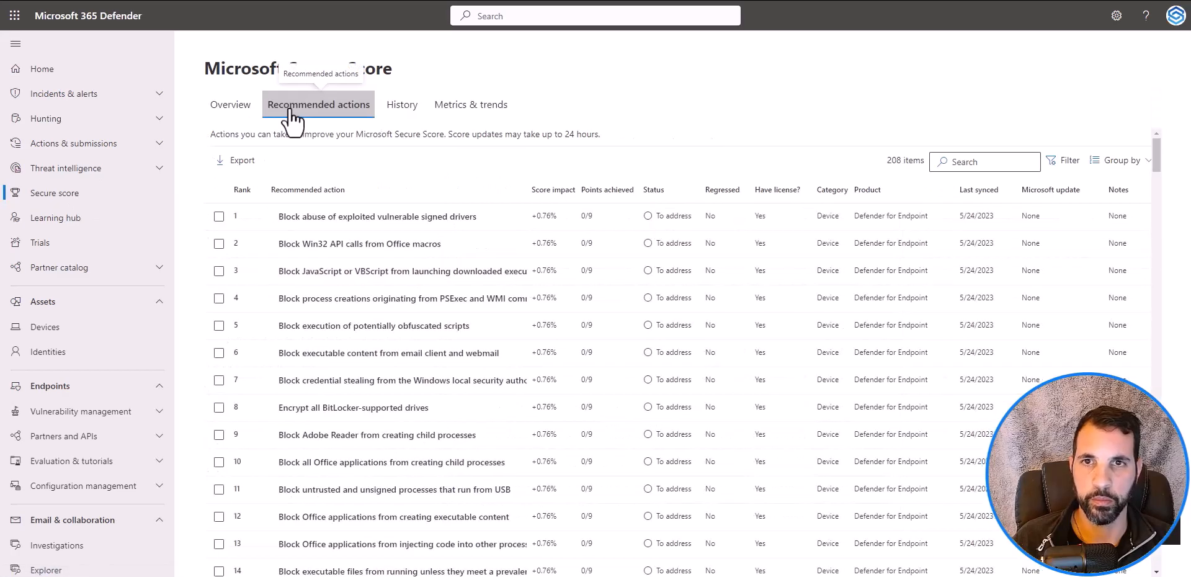
{"action": "left_click", "coordinate": [867, 190]}
{"action": "left_click", "coordinate": [868, 190]}
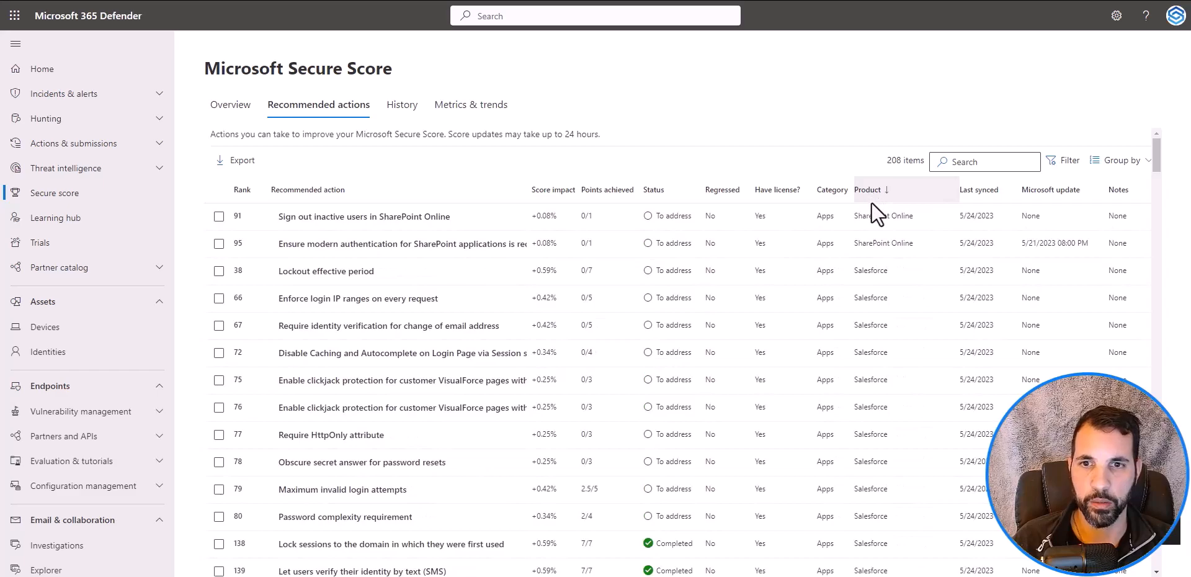
{"action": "scroll", "coordinate": [874, 485], "scroll_direction": "down", "scroll_amount": 1}
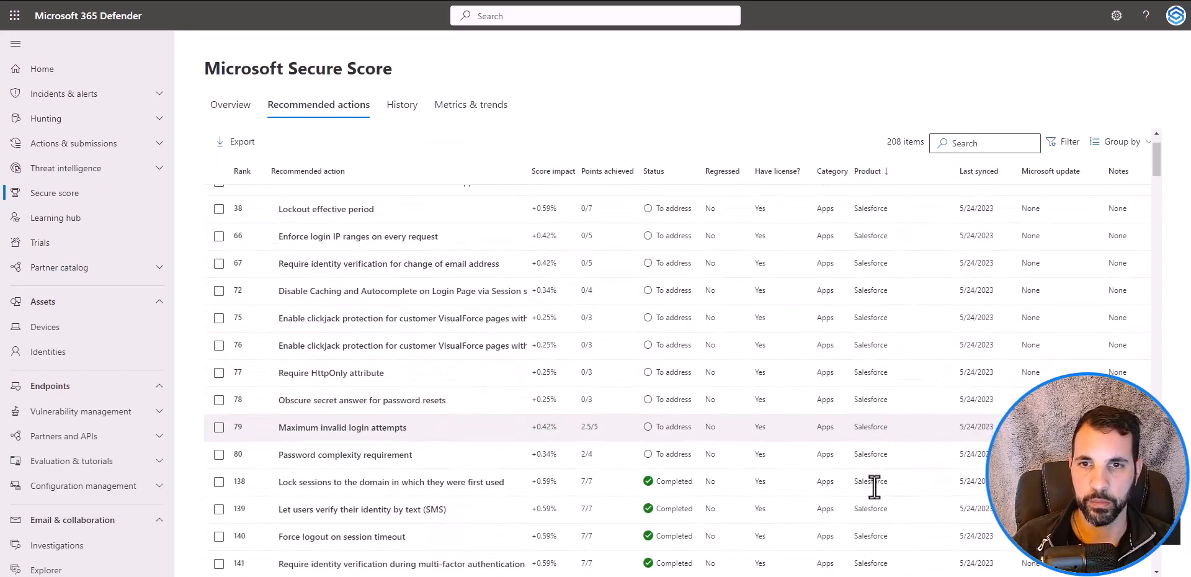
{"action": "scroll", "coordinate": [874, 485], "scroll_direction": "down", "scroll_amount": 1}
{"action": "scroll", "coordinate": [874, 485], "scroll_direction": "down", "scroll_amount": 1}
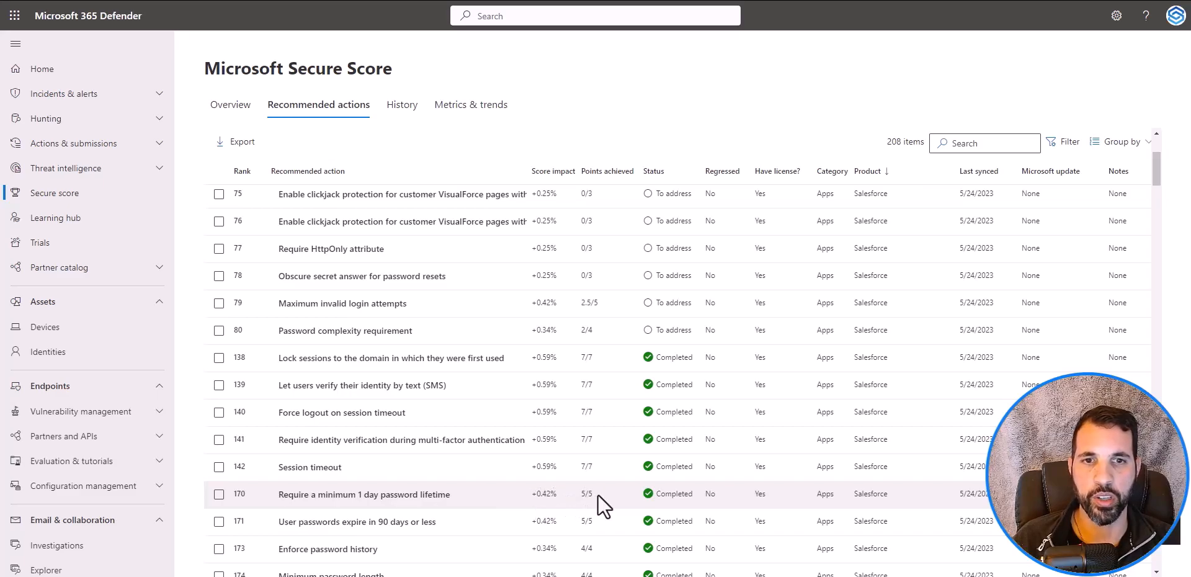
- View the completed password-lifetime recommendation's history showing 5 points gained on 05/23
{"action": "left_click", "coordinate": [697, 495]}
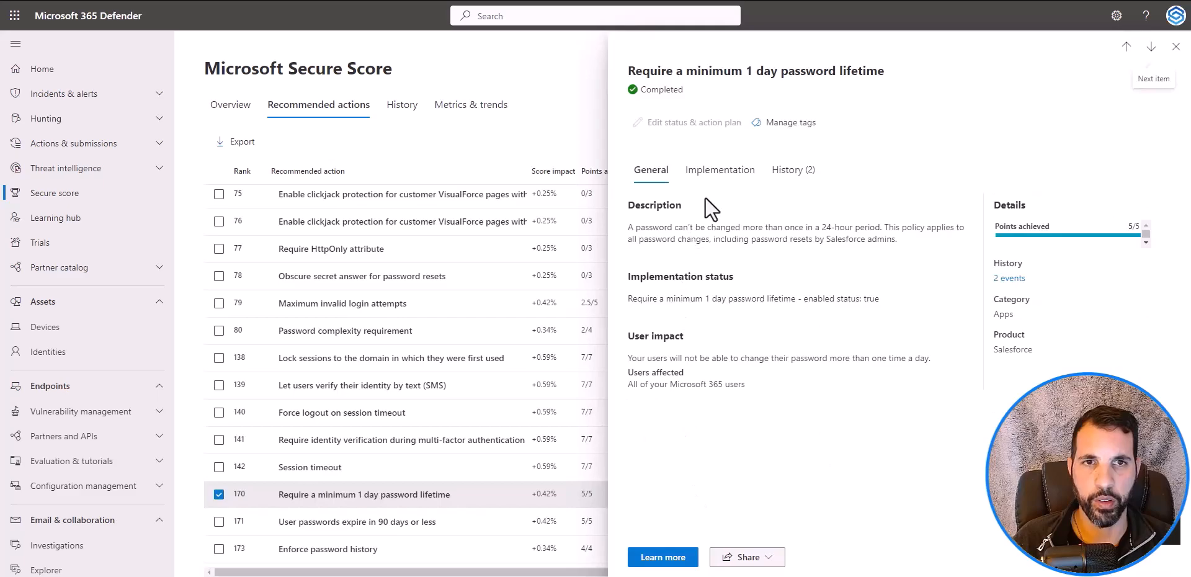
{"action": "left_click", "coordinate": [796, 170]}
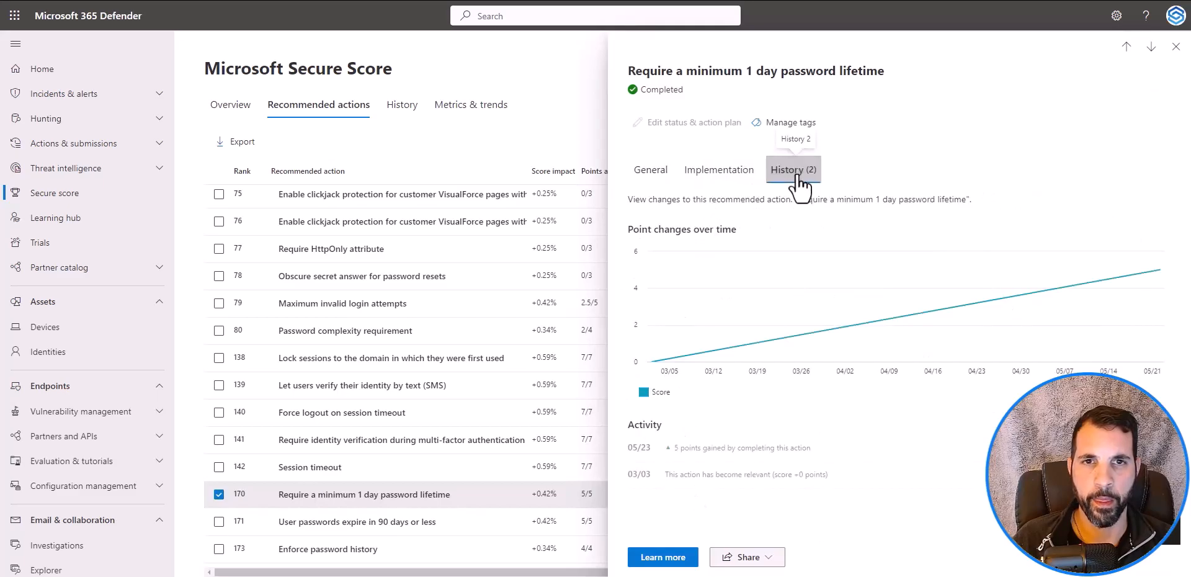